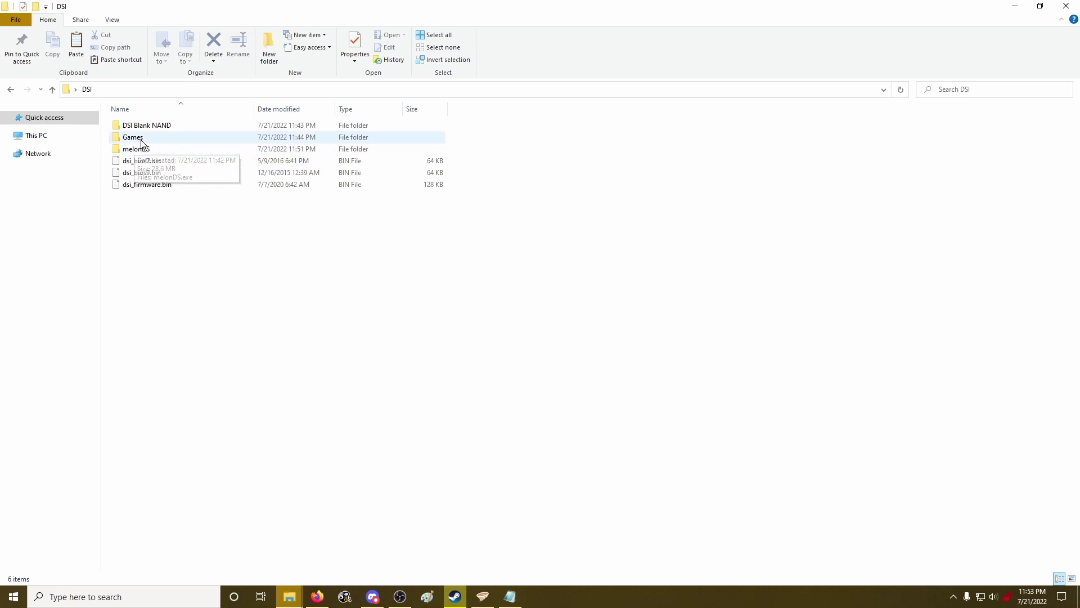
- Look through the contents of the melonDS, Games and DSI Blank NAND folders inside the DSI folder
{"action": "key", "text": "alt"}
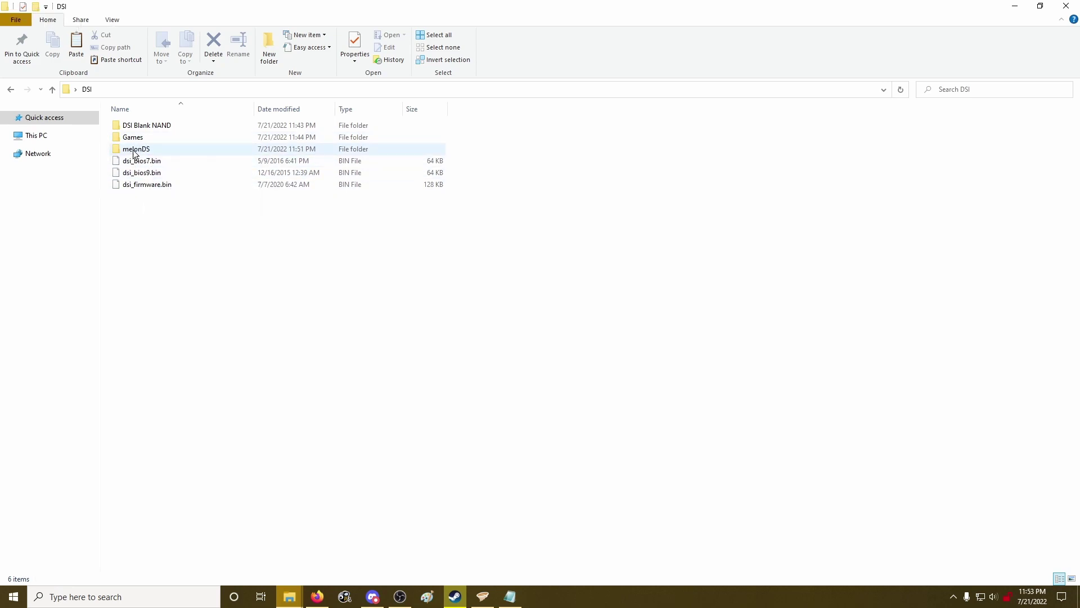
{"action": "double_click", "coordinate": [135, 149]}
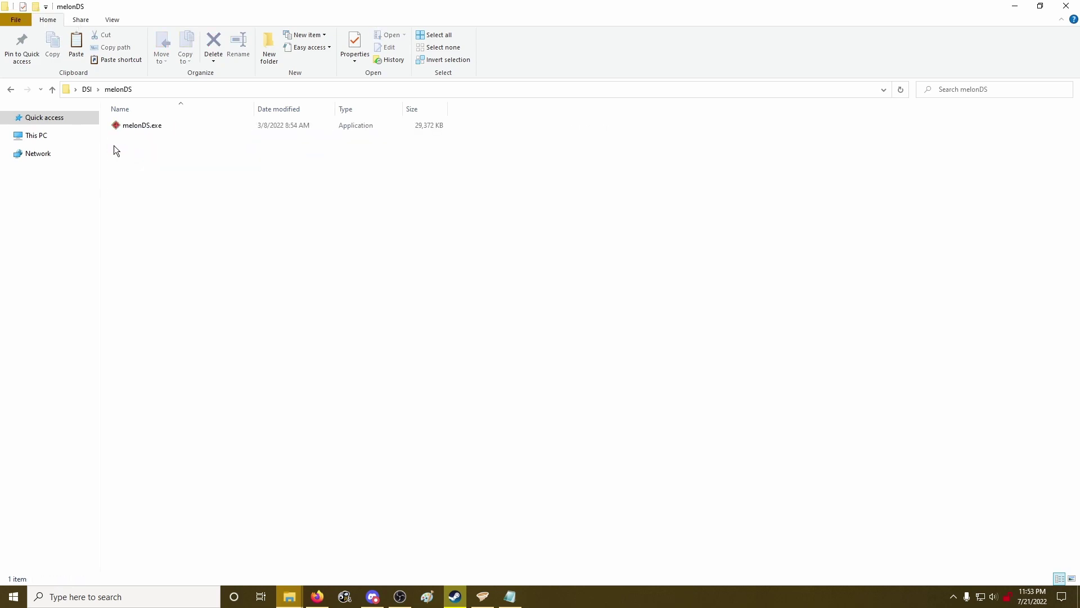
{"action": "left_click", "coordinate": [86, 89]}
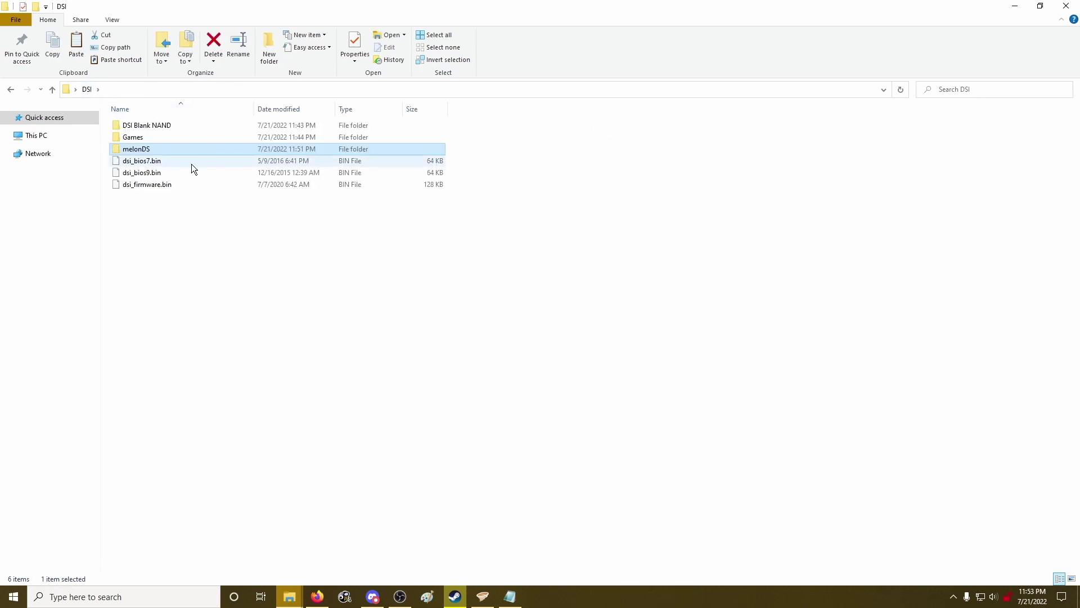
{"action": "double_click", "coordinate": [134, 138]}
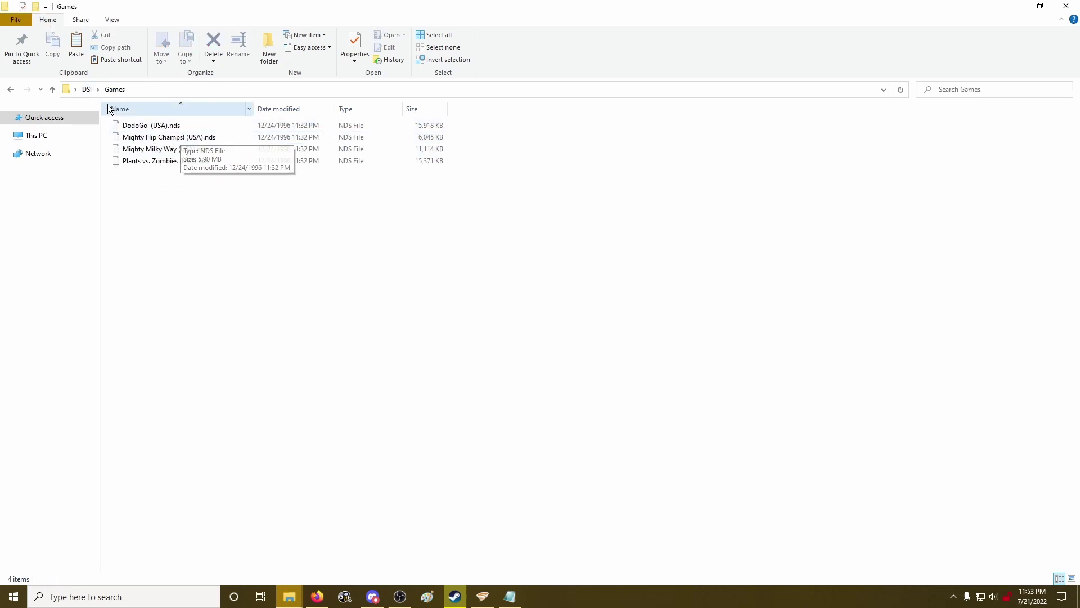
{"action": "left_click", "coordinate": [87, 89]}
{"action": "double_click", "coordinate": [143, 124]}
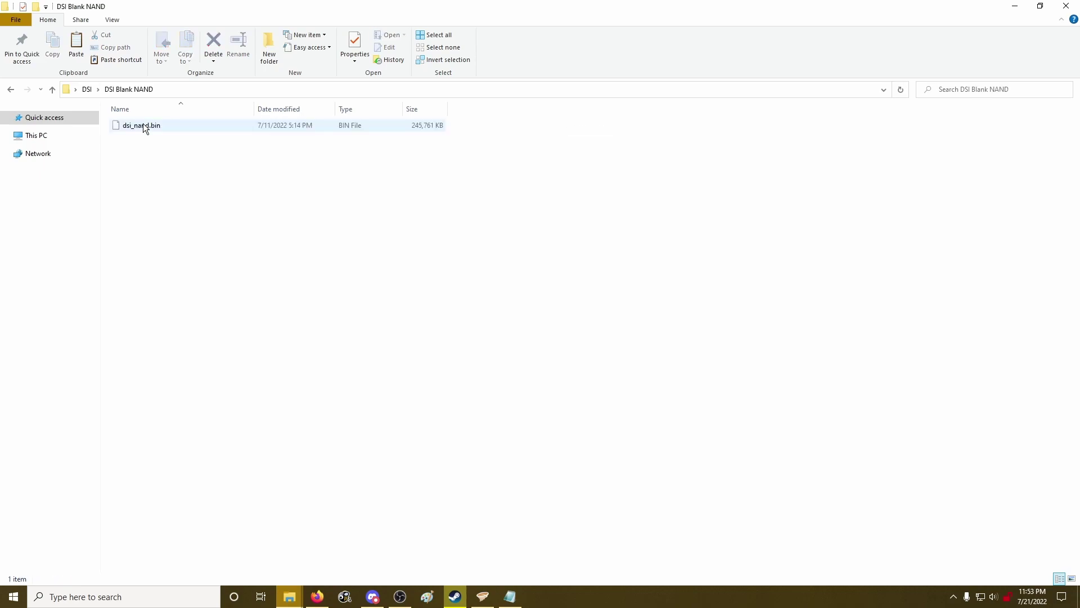
{"action": "left_click", "coordinate": [88, 89]}
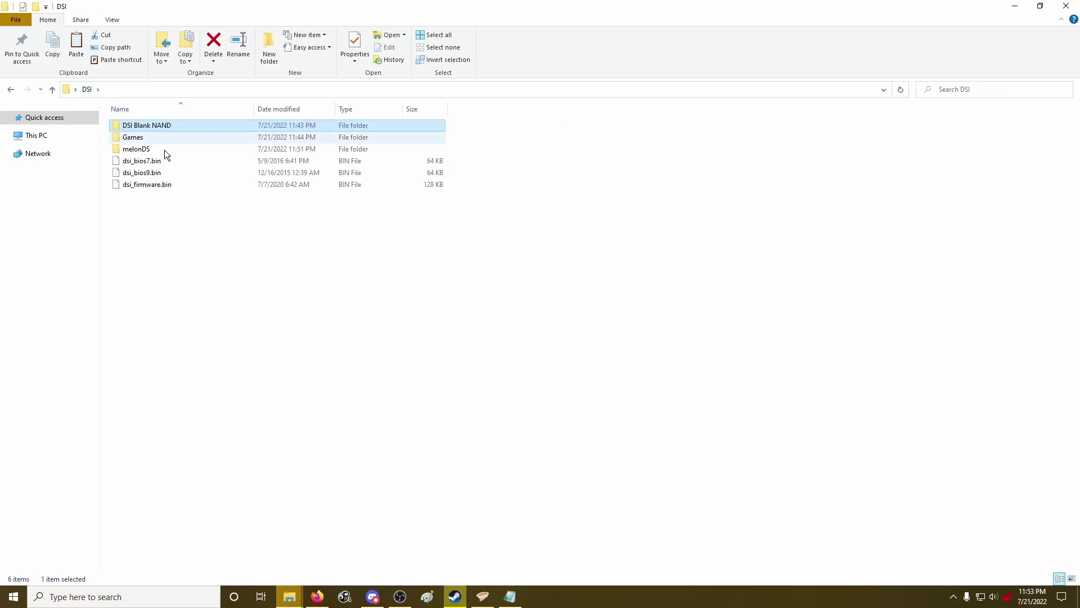
- Move the Games folder, dsi_bios7.bin, dsi_bios9.bin and dsi_firmware.bin into the melonDS folder
{"action": "left_click", "coordinate": [134, 137]}
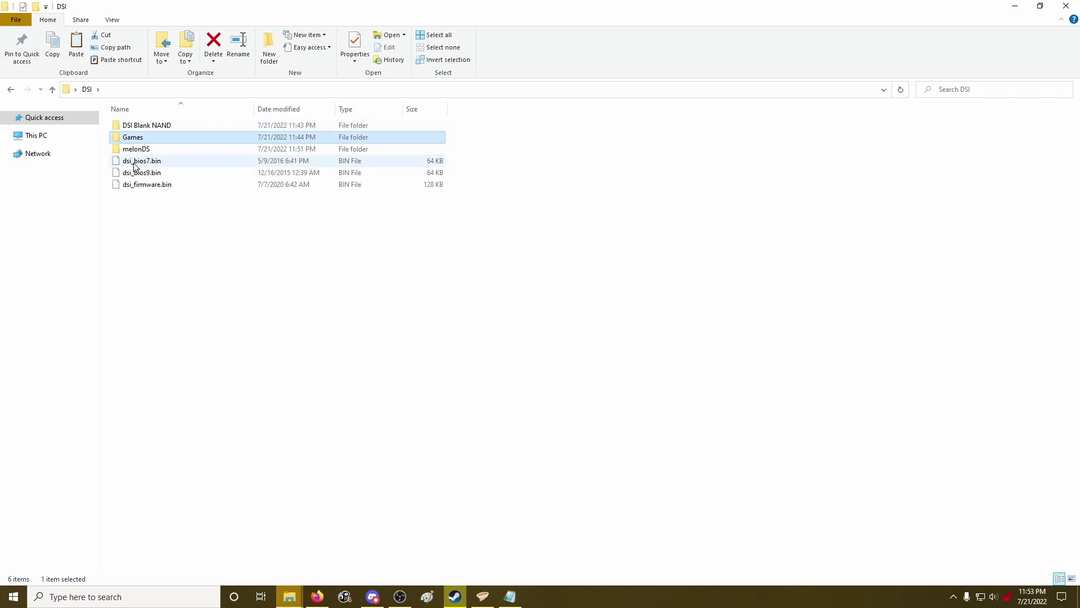
{"action": "left_click", "coordinate": [135, 162], "text": "ctrl"}
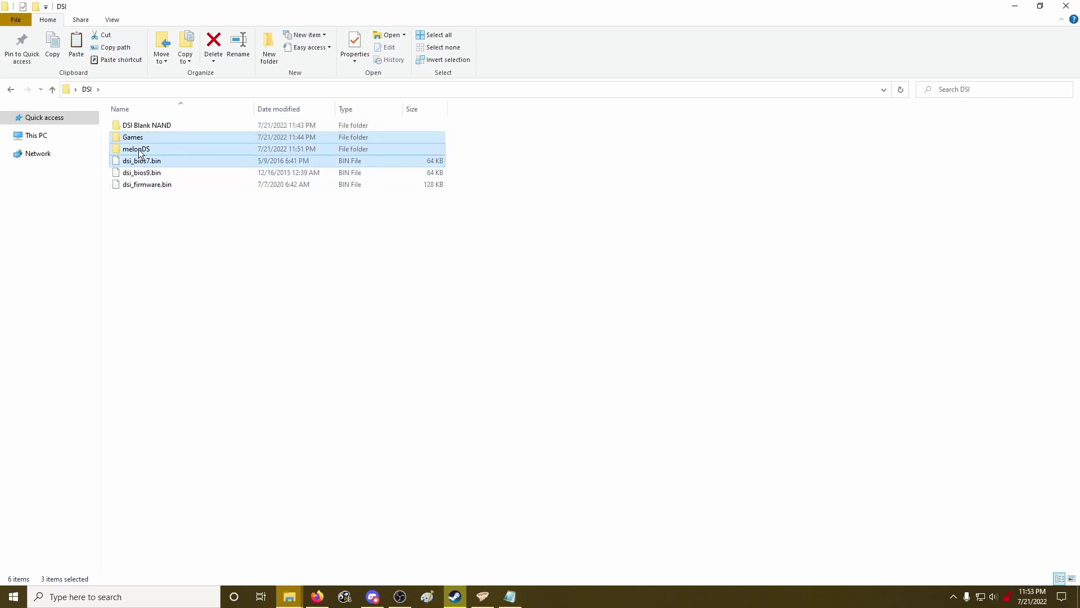
{"action": "left_click", "coordinate": [142, 177], "text": "ctrl"}
{"action": "left_click", "coordinate": [144, 188], "text": "ctrl"}
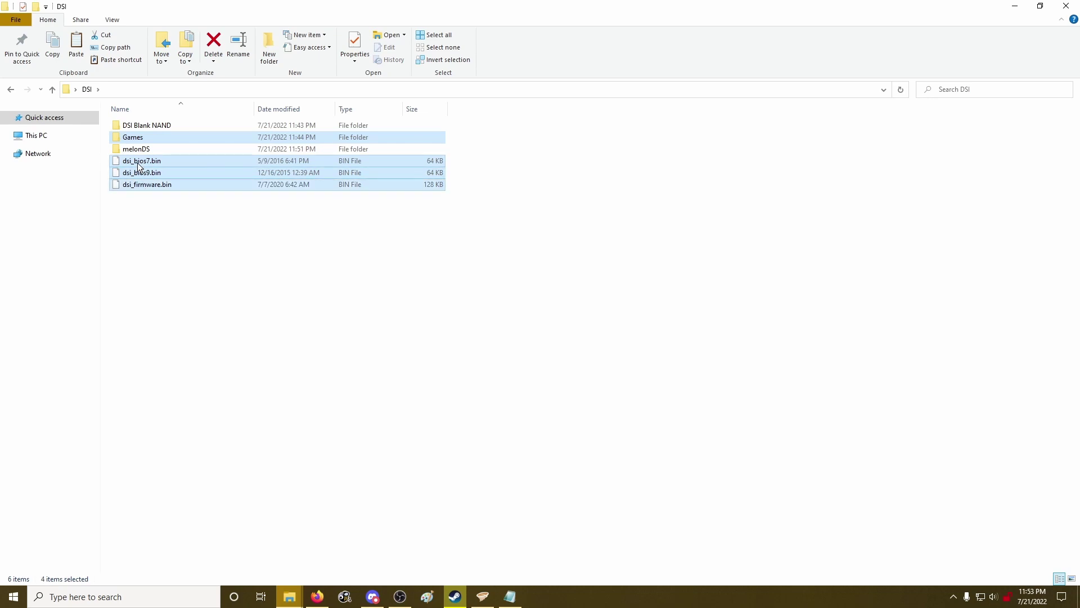
{"action": "mouse_move", "coordinate": [141, 169]}
{"action": "left_mouse_down"}
{"action": "mouse_move", "coordinate": [133, 128]}
{"action": "mouse_move", "coordinate": [136, 149]}
{"action": "left_mouse_up"}
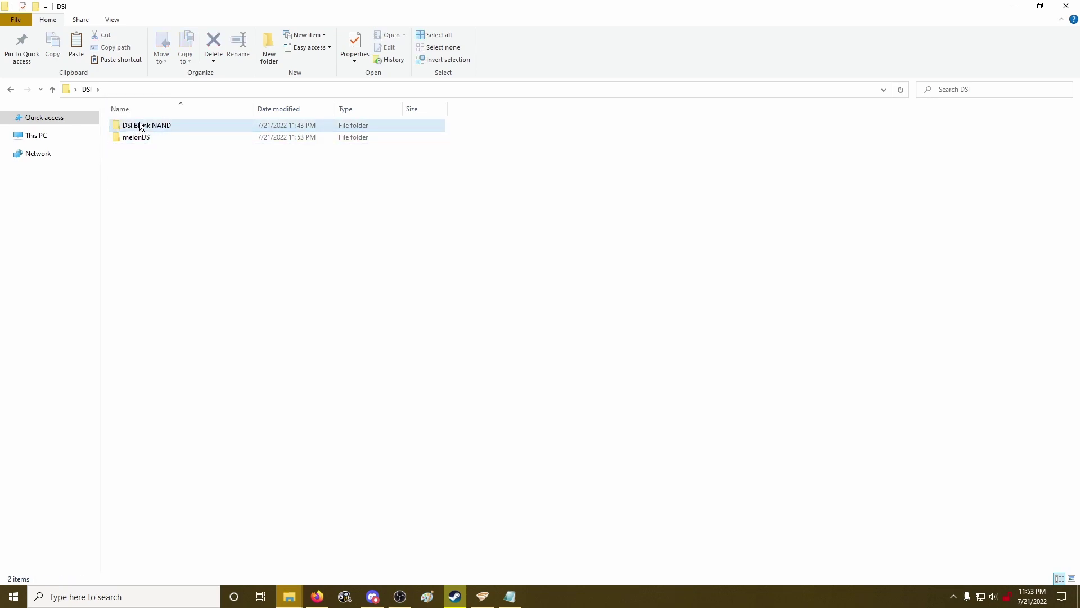
- Copy dsi_nand.bin from the DSI Blank NAND folder into the melonDS folder
{"action": "double_click", "coordinate": [139, 123]}
{"action": "left_click", "coordinate": [133, 131]}
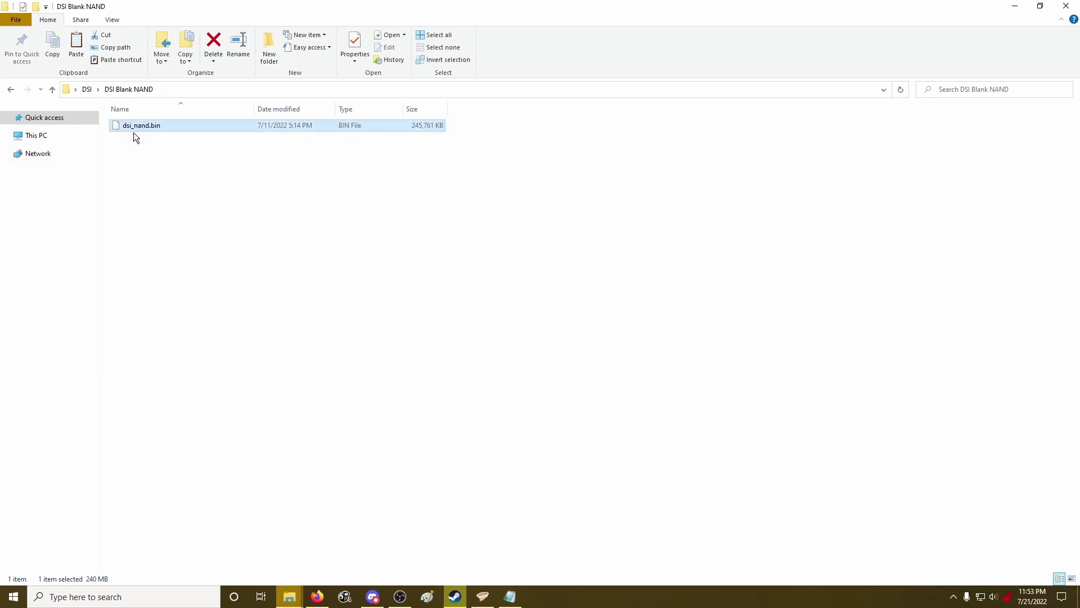
{"action": "left_click", "coordinate": [222, 182]}
{"action": "right_click", "coordinate": [136, 126]}
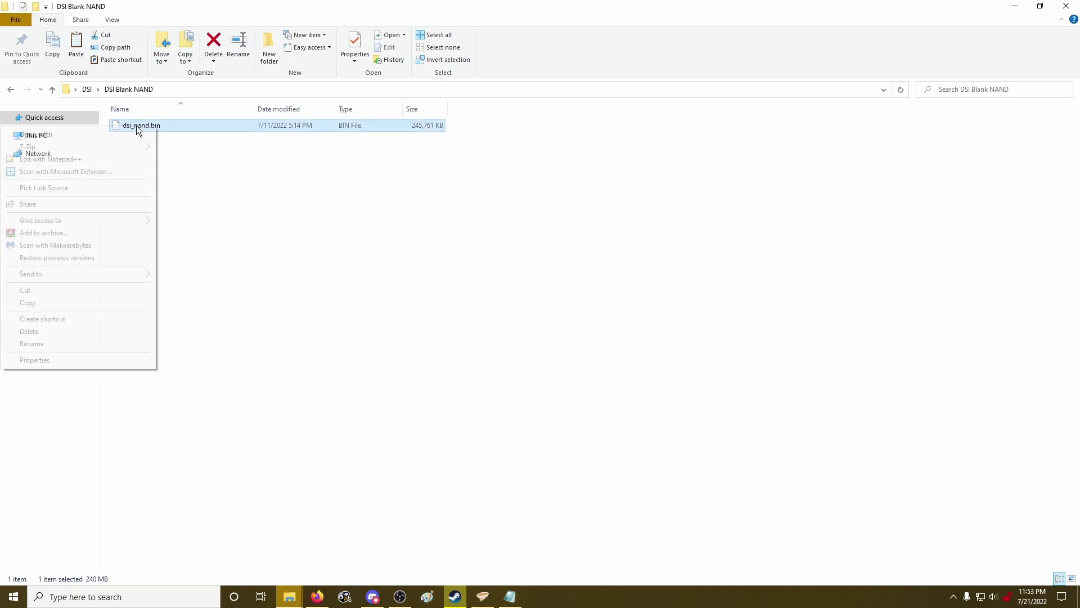
{"action": "left_click", "coordinate": [117, 231]}
{"action": "right_click", "coordinate": [149, 136]}
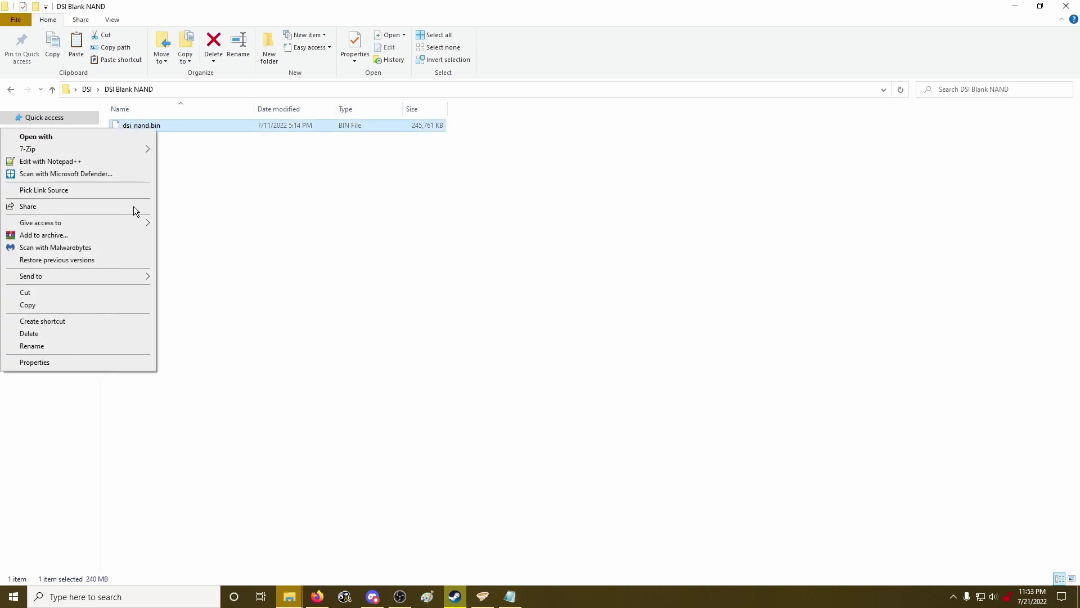
{"action": "left_click", "coordinate": [98, 302]}
{"action": "left_click", "coordinate": [88, 89]}
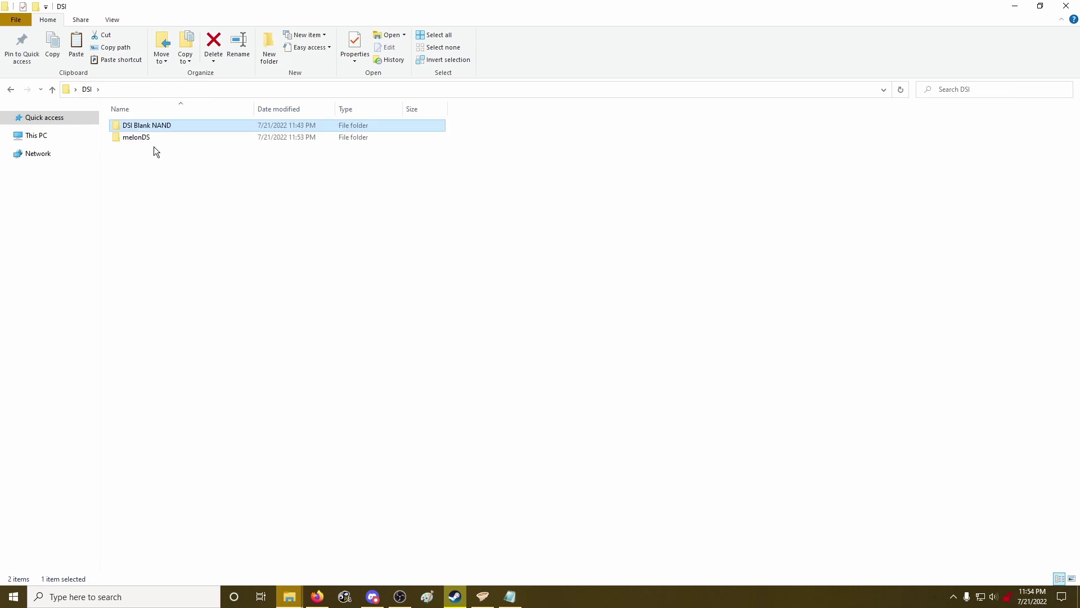
{"action": "double_click", "coordinate": [143, 138]}
{"action": "right_click", "coordinate": [220, 281]}
{"action": "left_click", "coordinate": [204, 359]}
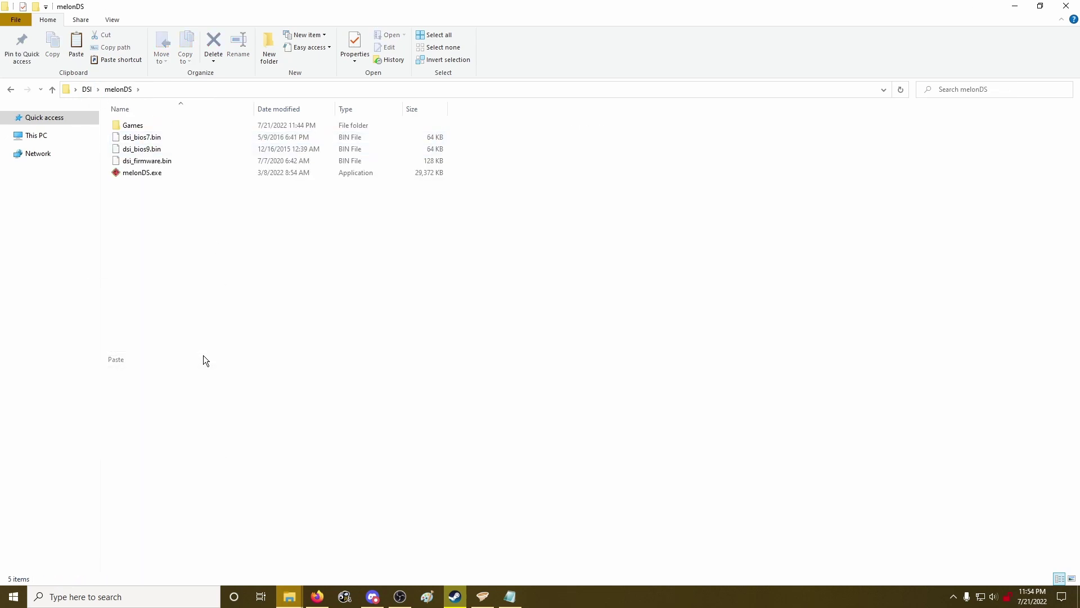
- Launch melonDS.exe and set the console type to DSi in the emulator settings
{"action": "left_click", "coordinate": [143, 207]}
{"action": "double_click", "coordinate": [140, 186]}
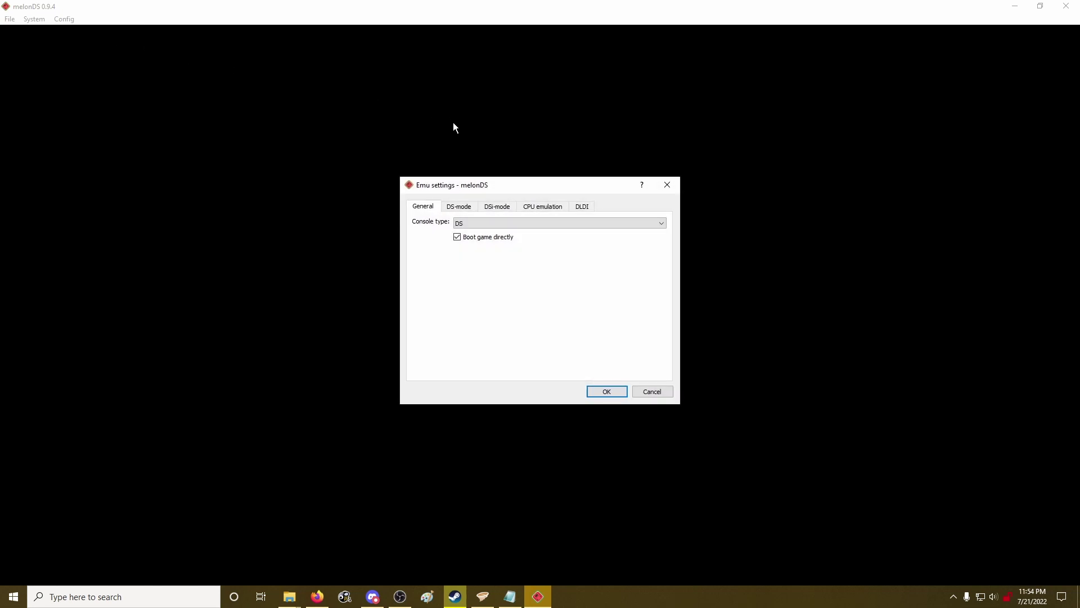
{"action": "left_click", "coordinate": [472, 223]}
{"action": "left_click", "coordinate": [492, 238]}
- In the DSi-mode settings, assign dsi_bios9.bin as the DSi ARM9 BIOS and dsi_bios7.bin as the DSi ARM7 BIOS
{"action": "left_click", "coordinate": [498, 207]}
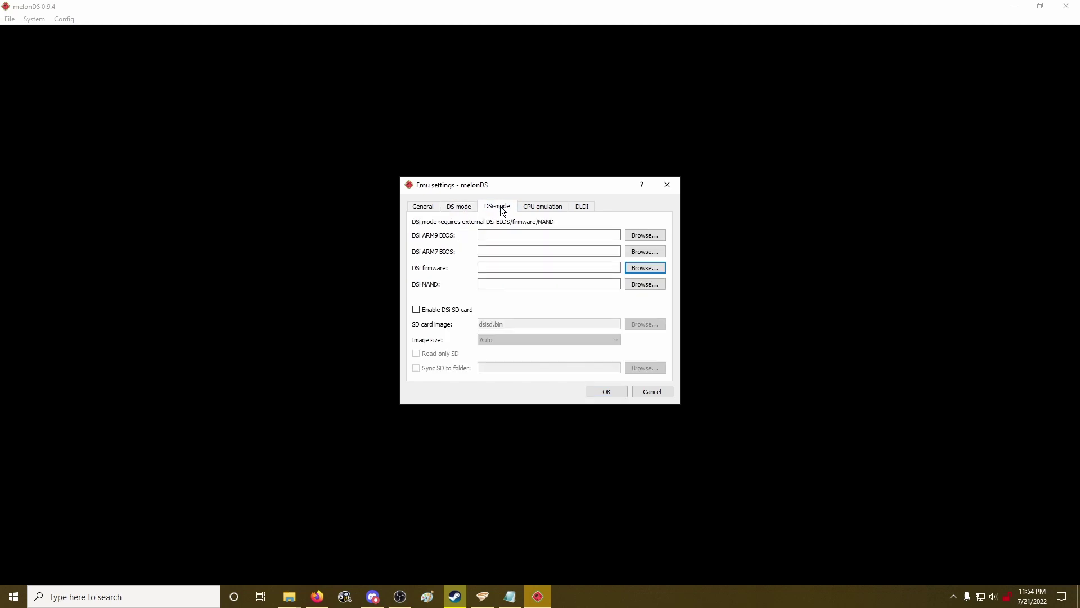
{"action": "left_click", "coordinate": [653, 234]}
{"action": "left_click", "coordinate": [537, 299]}
{"action": "double_click", "coordinate": [537, 300]}
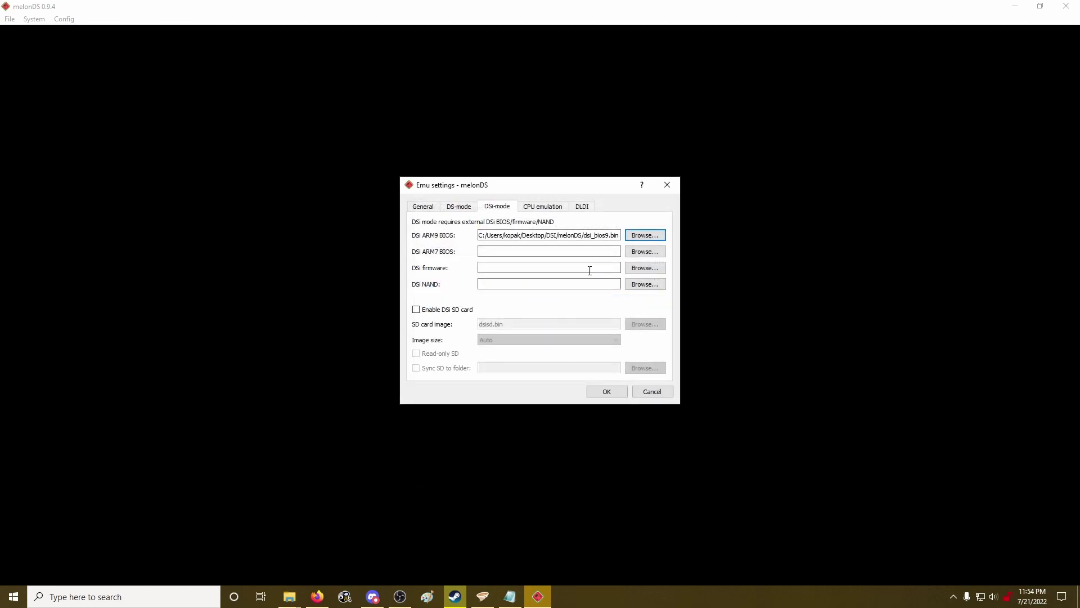
{"action": "left_click", "coordinate": [635, 246]}
{"action": "double_click", "coordinate": [541, 287]}
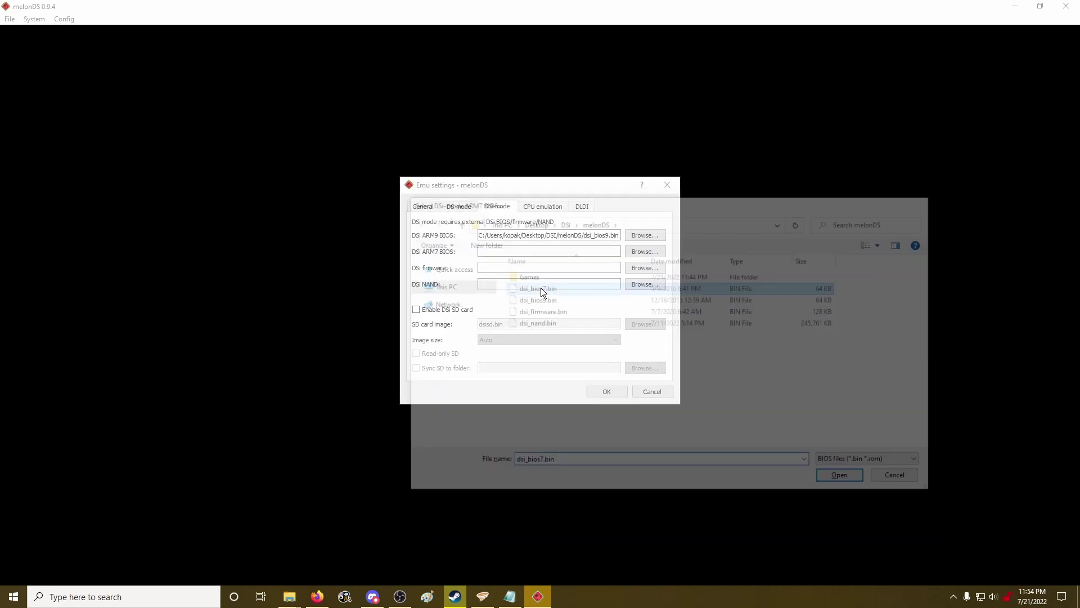
- Assign dsi_firmware.bin as the DSi firmware and dsi_nand.bin as the DSi NAND
{"action": "left_click", "coordinate": [636, 267]}
{"action": "double_click", "coordinate": [559, 312]}
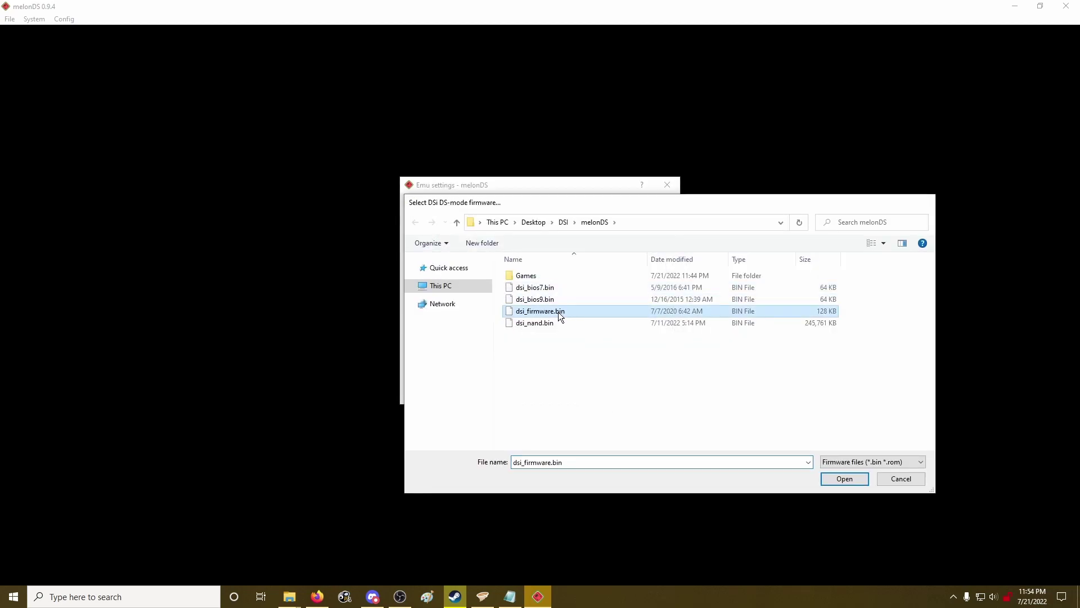
{"action": "left_click", "coordinate": [644, 284]}
{"action": "double_click", "coordinate": [539, 326]}
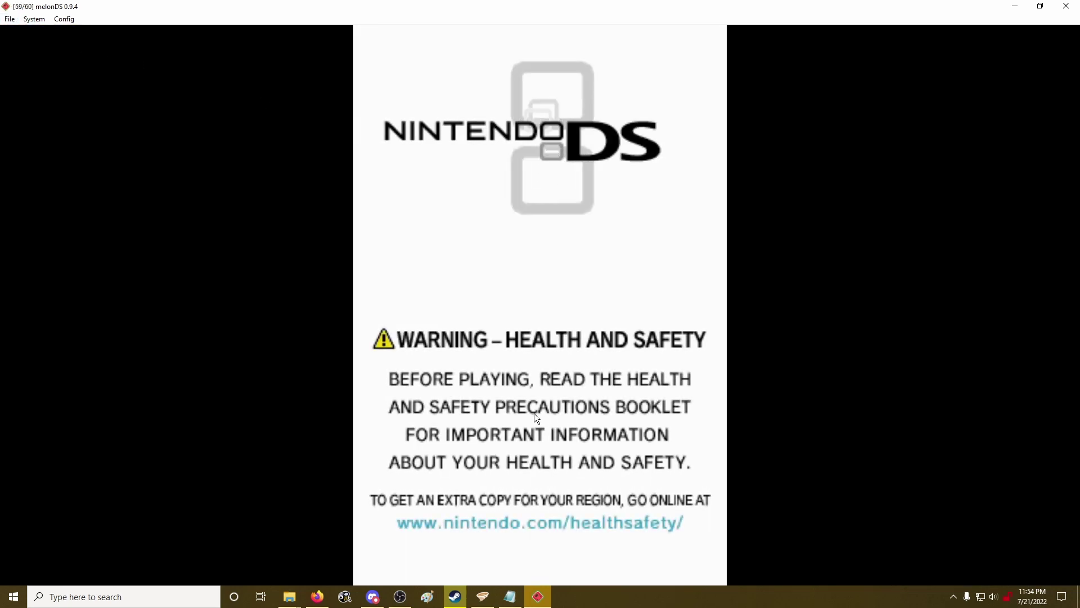
- Pass the health and safety warning of the booted DSi firmware and look over the DSi Menu
{"action": "left_click", "coordinate": [532, 421]}
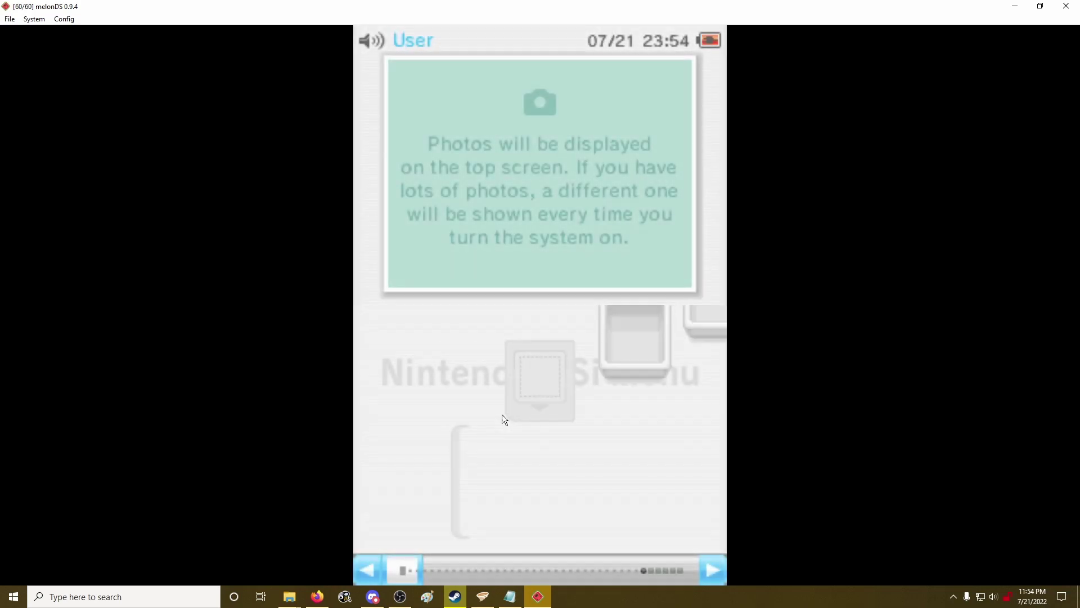
{"action": "left_click_drag", "start_coordinate": [421, 565], "coordinate": [321, 539]}
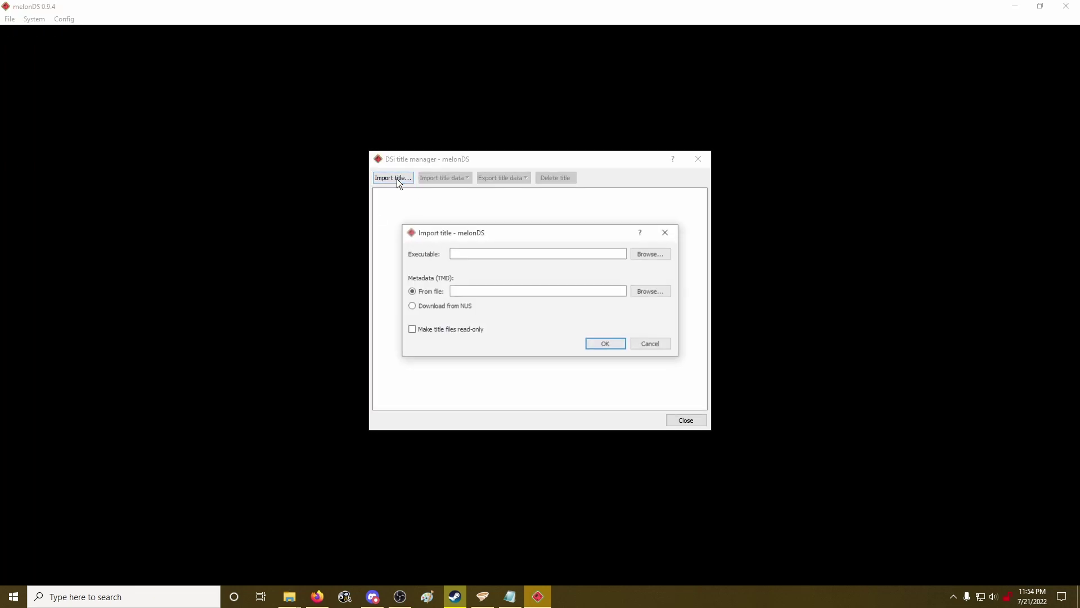
- Import DodoGo! (USA).nds from the Games folder into the DSi title manager, with its metadata downloaded from NUS
{"action": "left_click", "coordinate": [647, 254]}
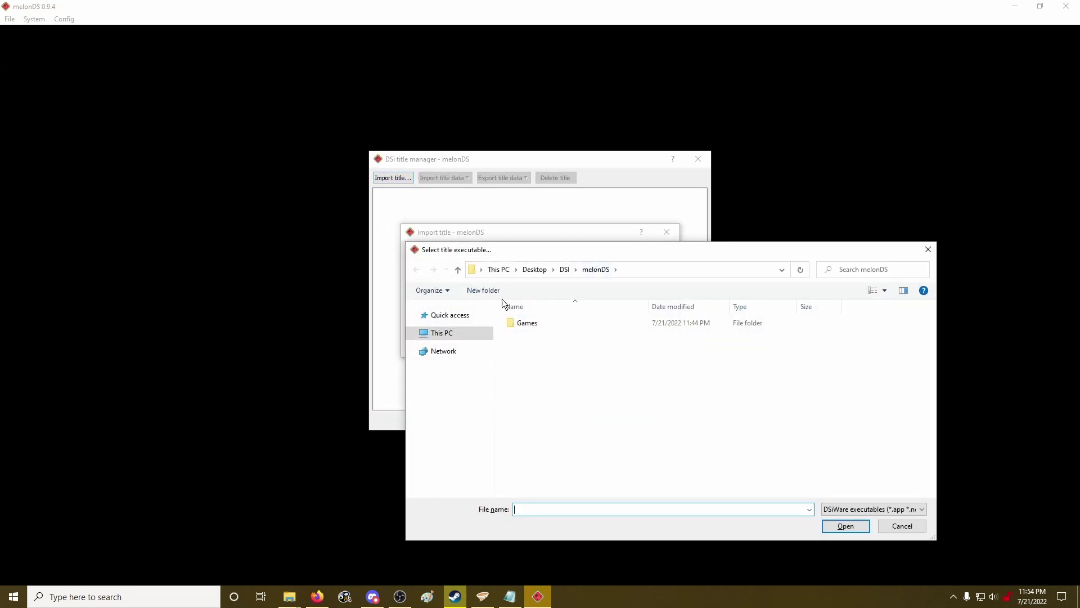
{"action": "double_click", "coordinate": [527, 323]}
{"action": "left_click", "coordinate": [540, 323]}
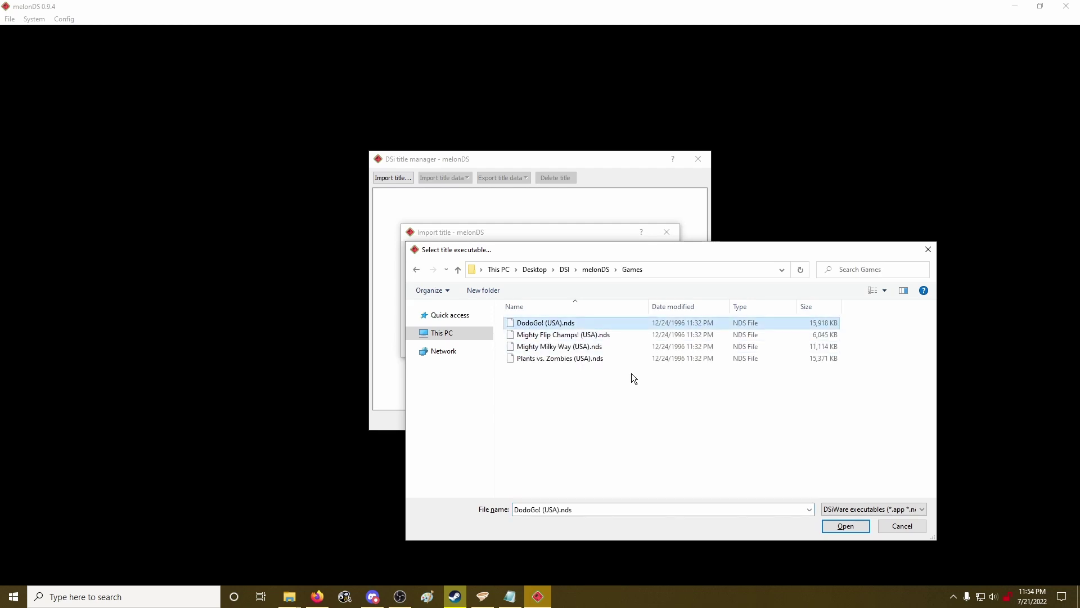
{"action": "left_click", "coordinate": [864, 530]}
{"action": "left_click", "coordinate": [412, 309]}
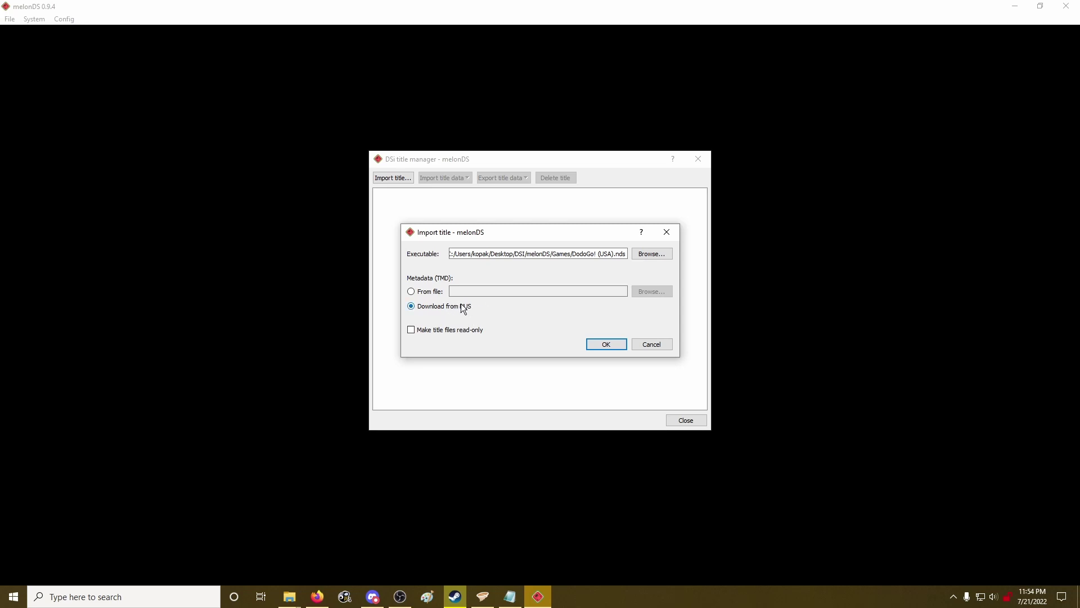
{"action": "left_click", "coordinate": [607, 344]}
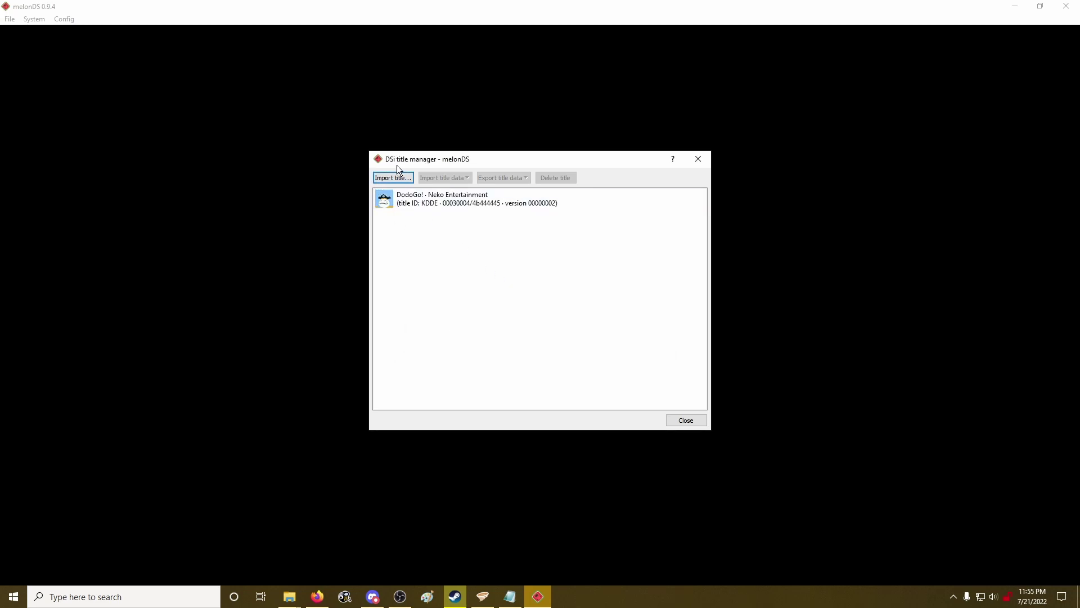
- Import Mighty Flip Champs! (USA).nds from the Games folder as a second title, with its metadata downloaded from NUS
{"action": "left_click", "coordinate": [398, 177]}
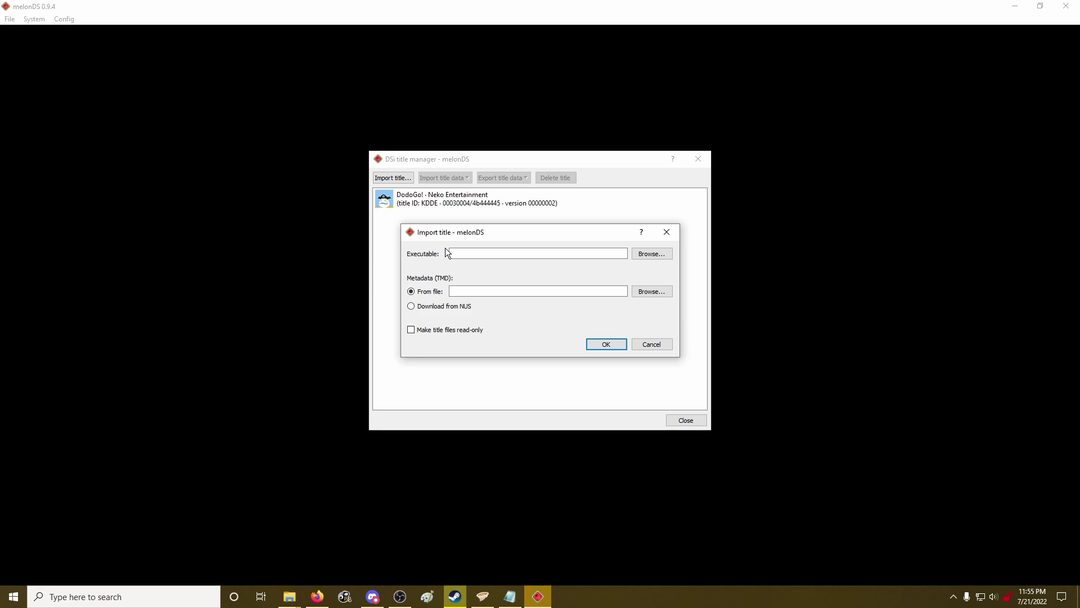
{"action": "left_click", "coordinate": [645, 258]}
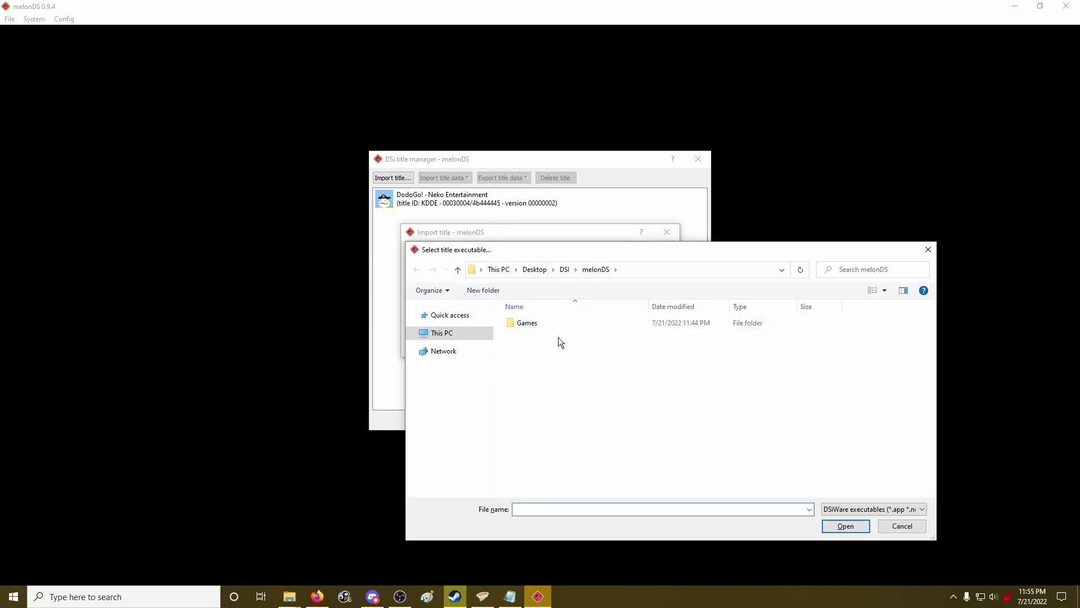
{"action": "double_click", "coordinate": [515, 323]}
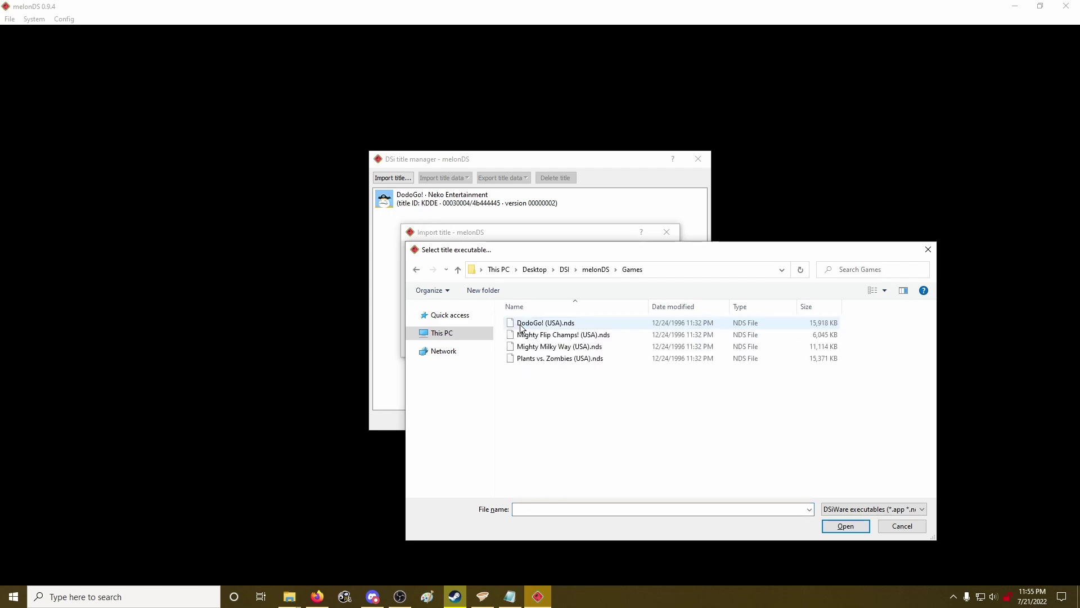
{"action": "left_click", "coordinate": [548, 337]}
{"action": "left_click", "coordinate": [845, 526]}
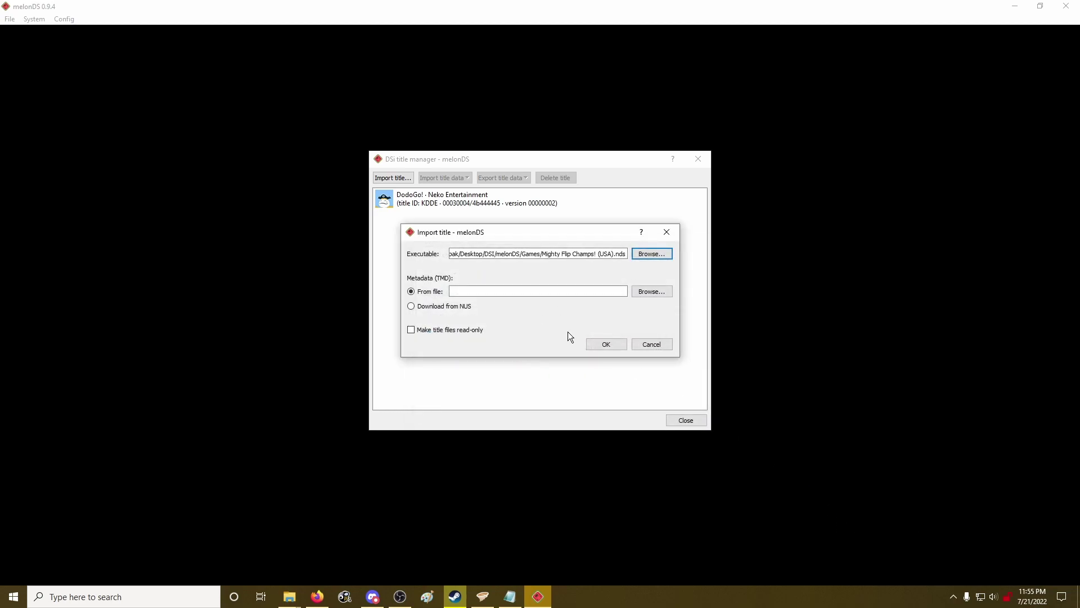
{"action": "left_click", "coordinate": [434, 309]}
{"action": "left_click", "coordinate": [596, 343]}
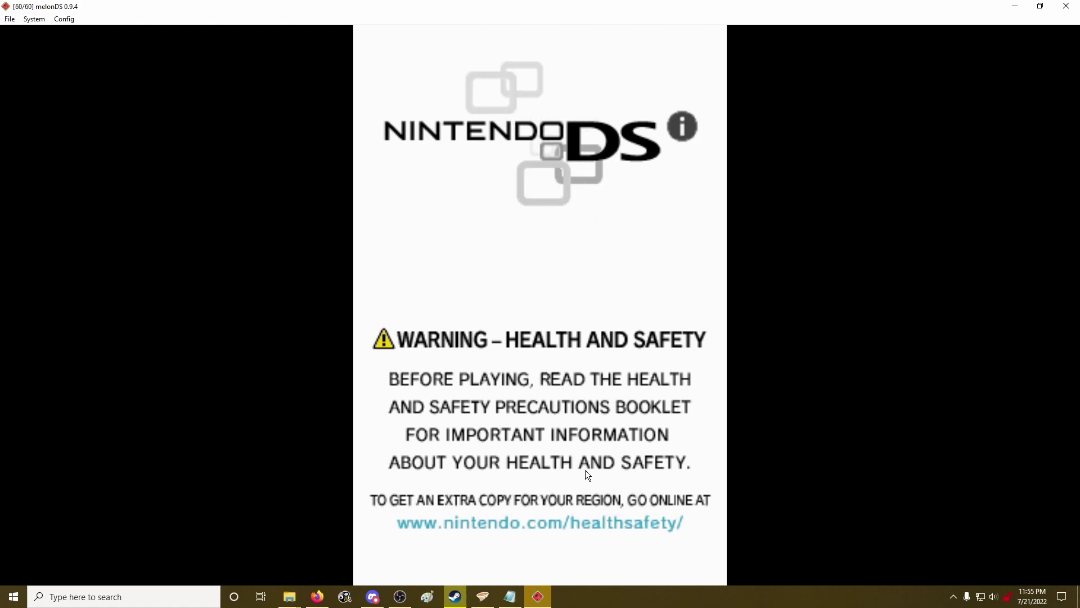
- Pass the health and safety warning and unwrap both newly imported titles in the DSi Menu, ending on DodoGo!
{"action": "left_click", "coordinate": [514, 420]}
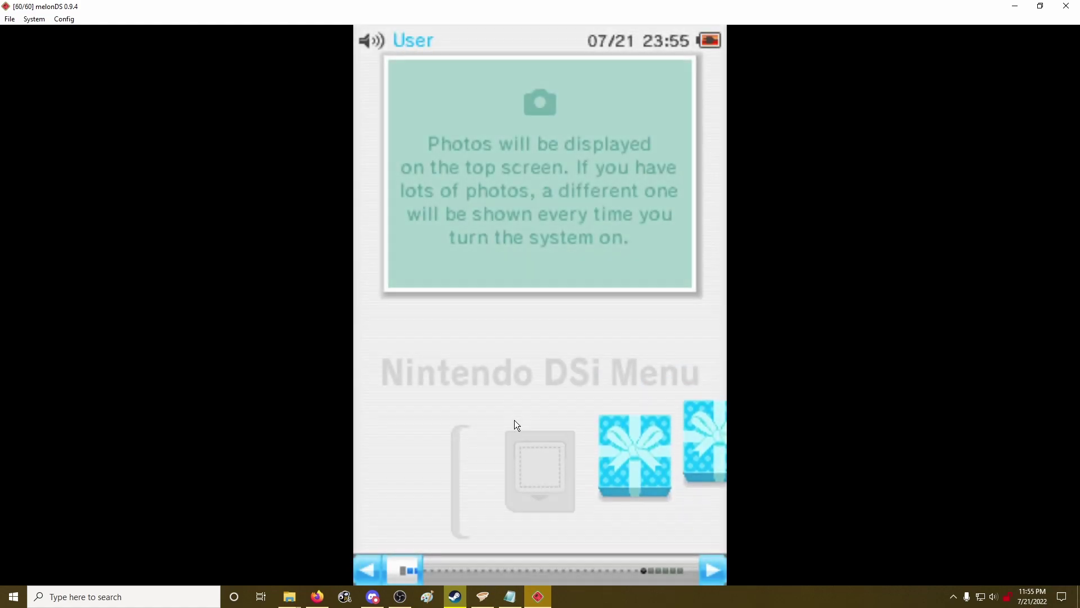
{"action": "left_click_drag", "start_coordinate": [686, 436], "coordinate": [490, 475]}
{"action": "left_click", "coordinate": [548, 487]}
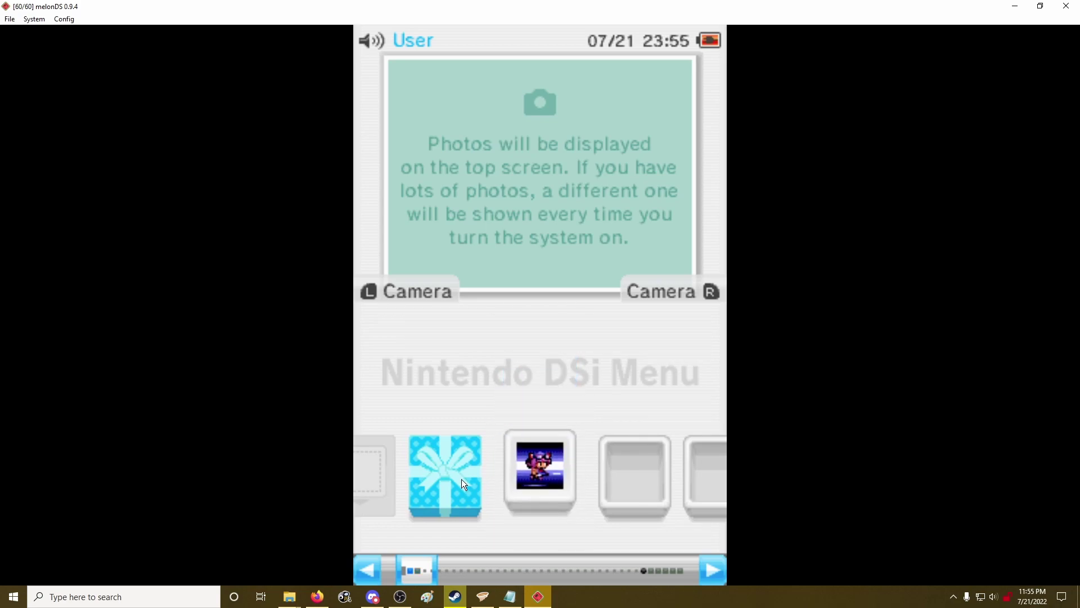
{"action": "left_click", "coordinate": [456, 480]}
{"action": "left_click", "coordinate": [506, 474]}
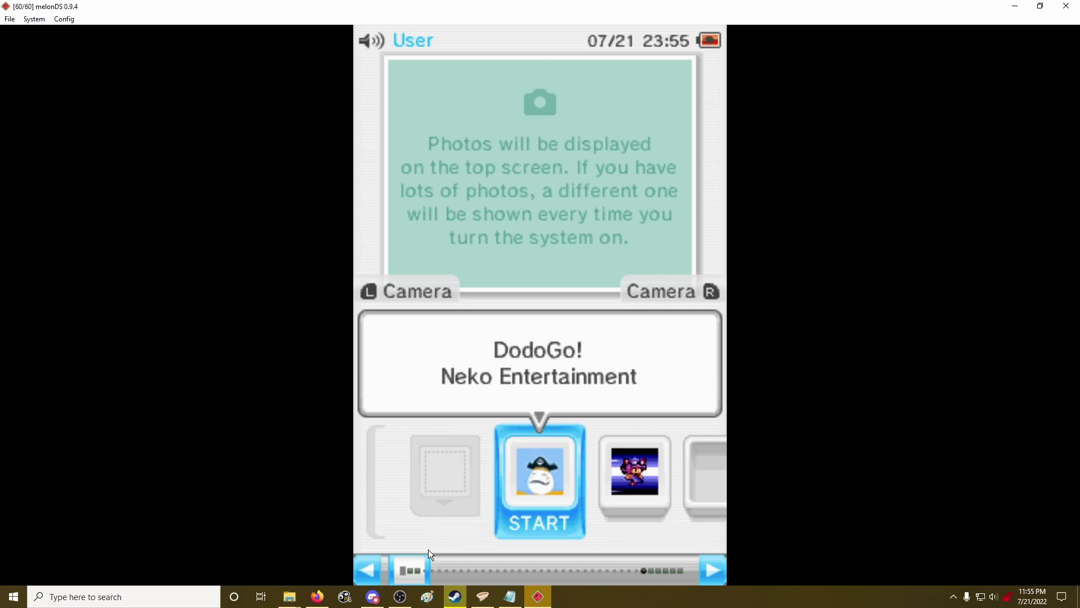
- Look along the DSi Menu, stop the running emulation and close melonDS
{"action": "left_click_drag", "start_coordinate": [683, 508], "coordinate": [494, 490]}
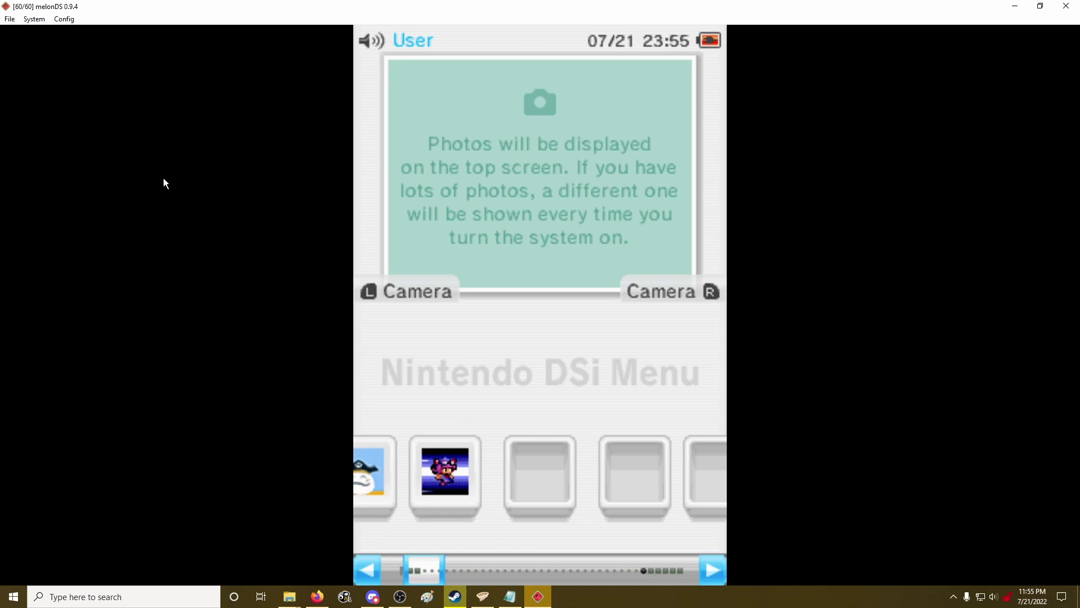
{"action": "left_click", "coordinate": [23, 20]}
{"action": "mouse_move", "coordinate": [10, 19]}
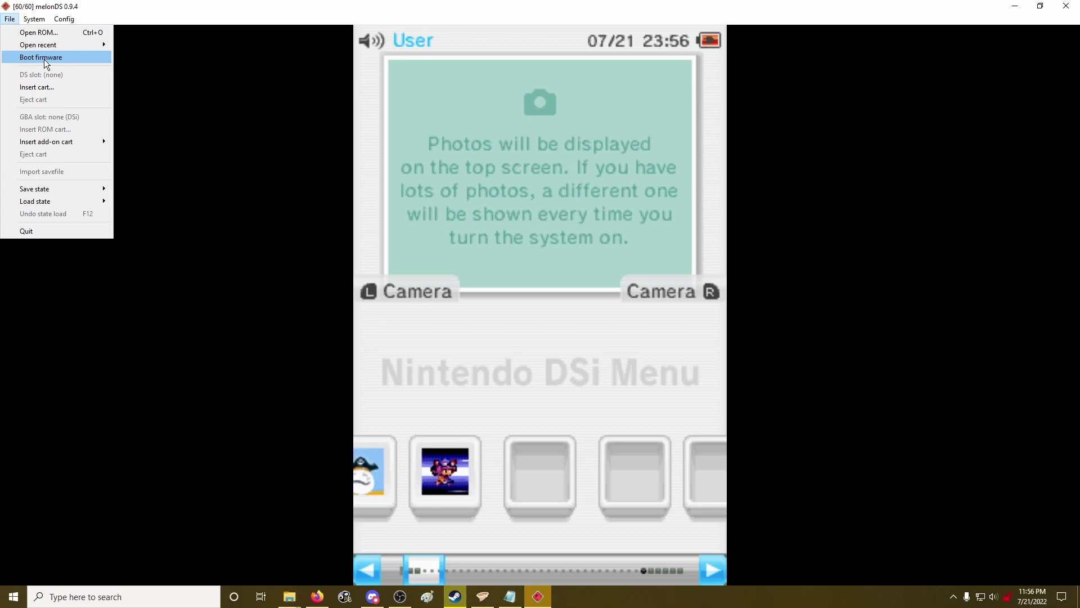
{"action": "left_click", "coordinate": [454, 371]}
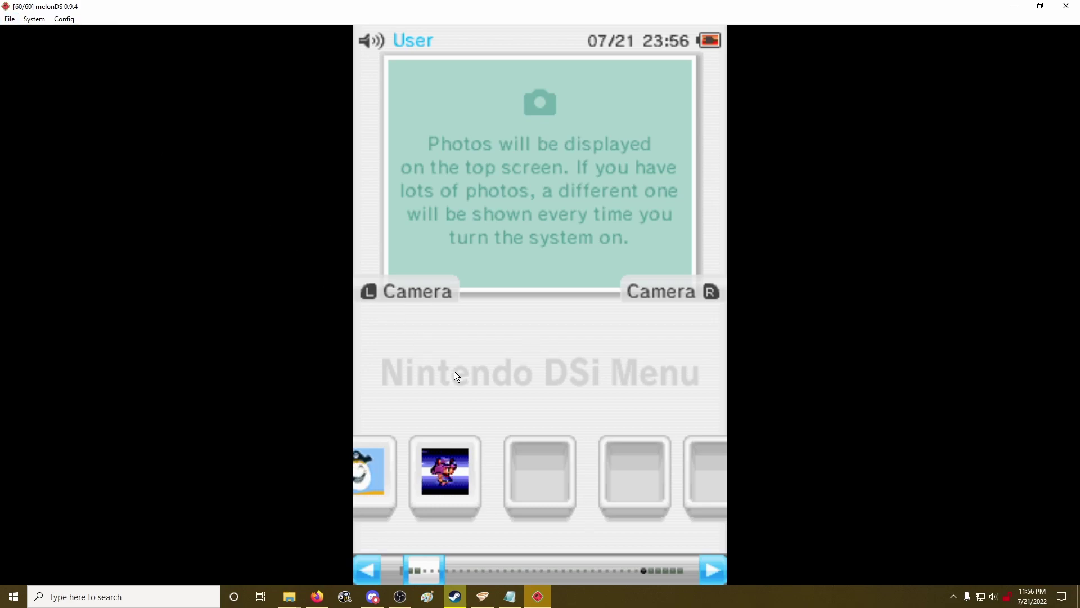
{"action": "left_click", "coordinate": [9, 18]}
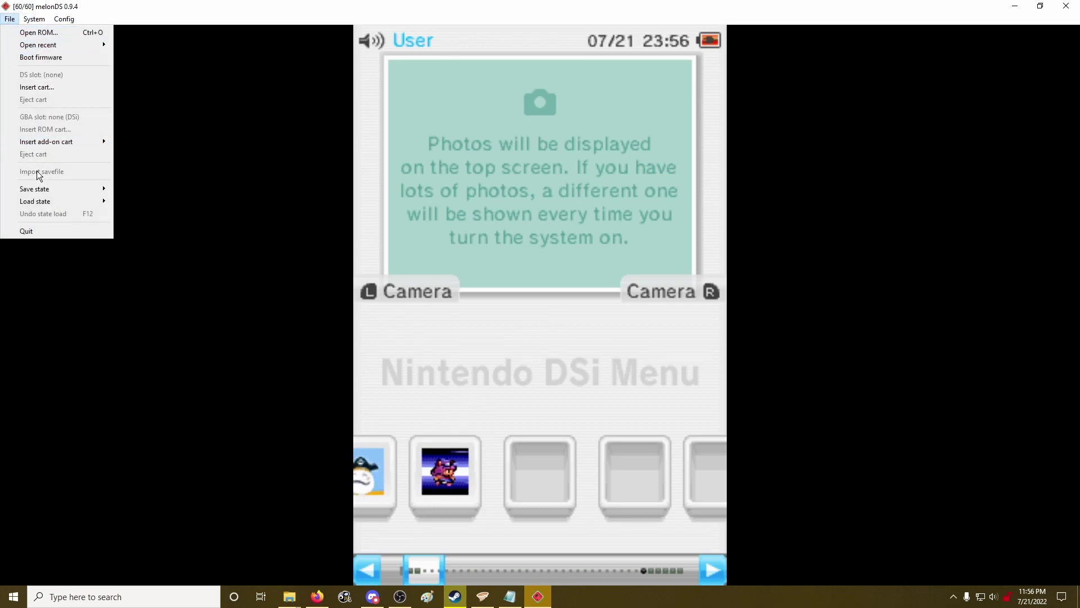
{"action": "mouse_move", "coordinate": [31, 17]}
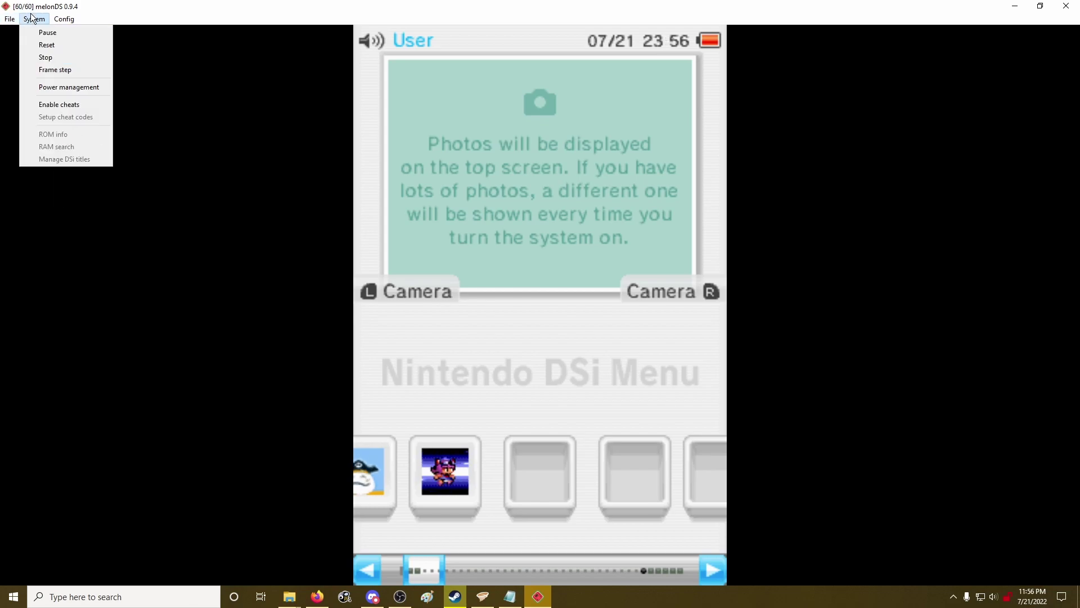
{"action": "left_click", "coordinate": [60, 58]}
{"action": "left_click", "coordinate": [1067, 7]}
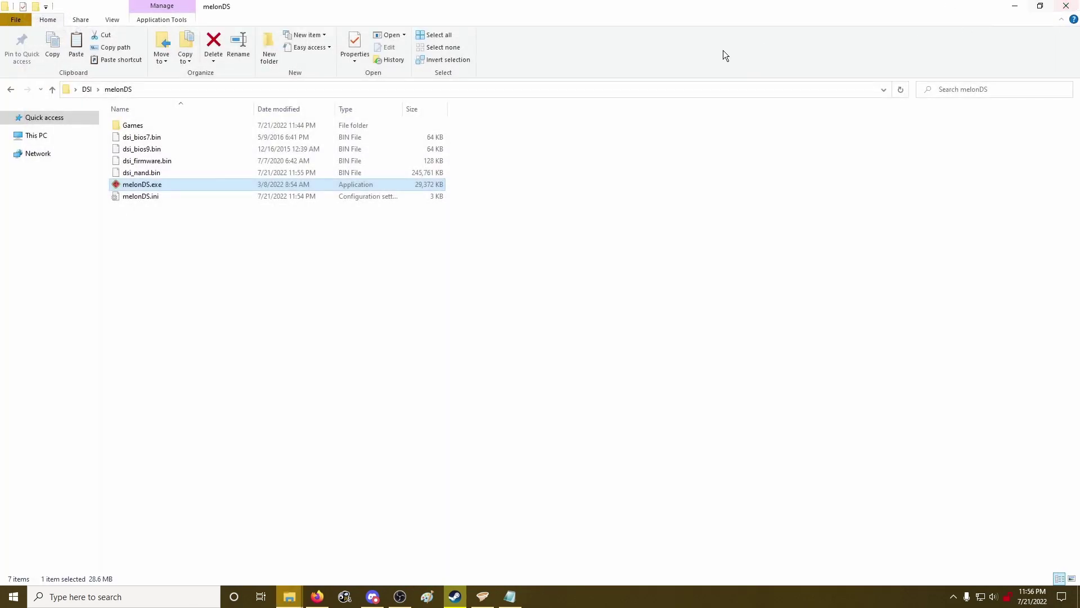
- Rename dsi_nand.bin in the melonDS folder as dsi_nand pack 1.bin
{"action": "left_click", "coordinate": [144, 174]}
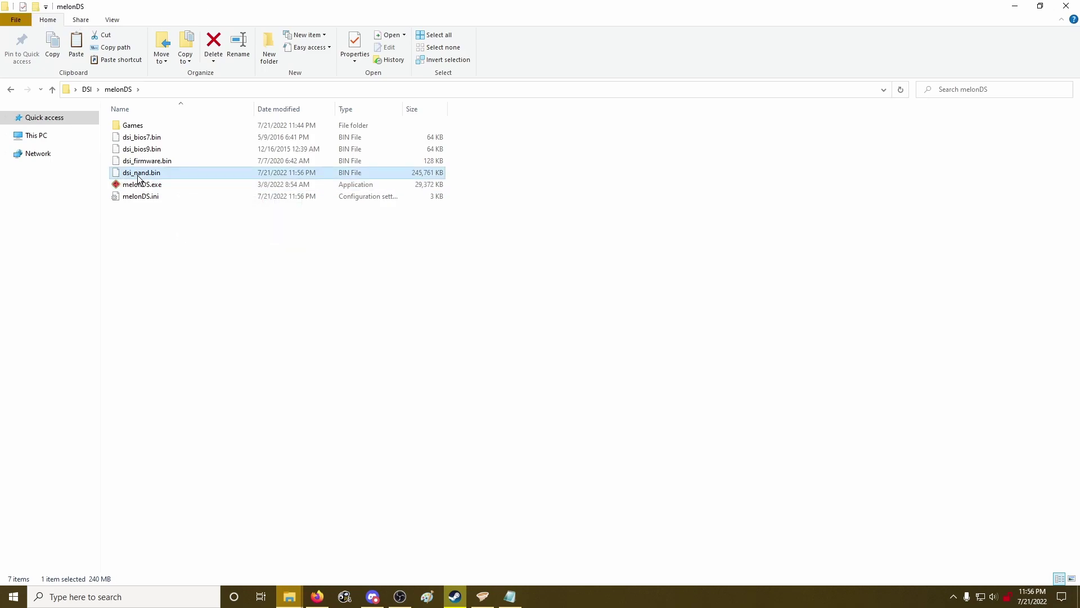
{"action": "left_click", "coordinate": [146, 175]}
{"action": "key", "text": "Right"}
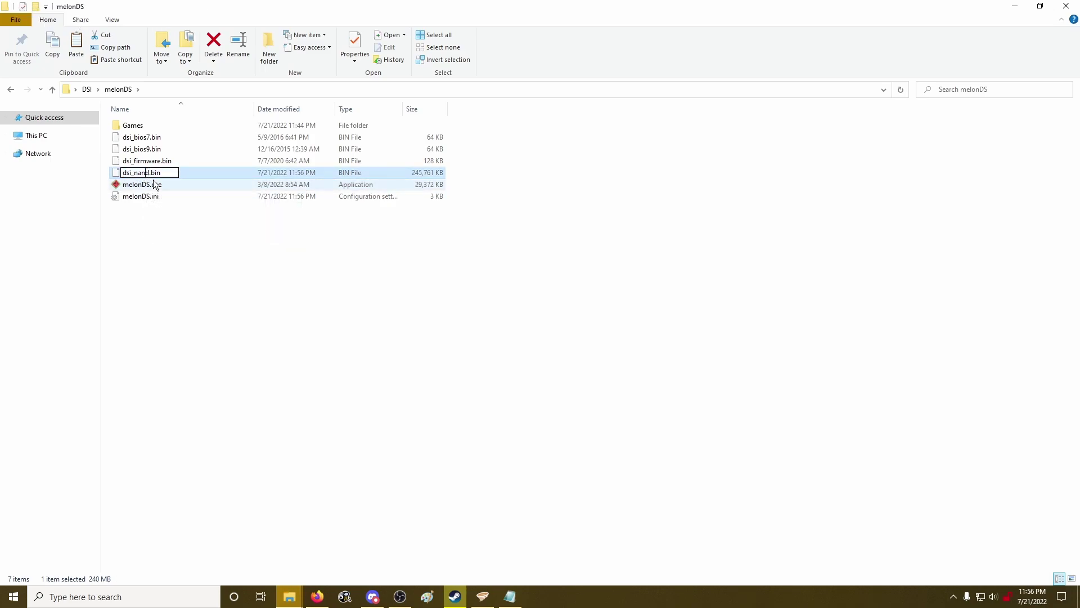
{"action": "key", "text": "Return"}
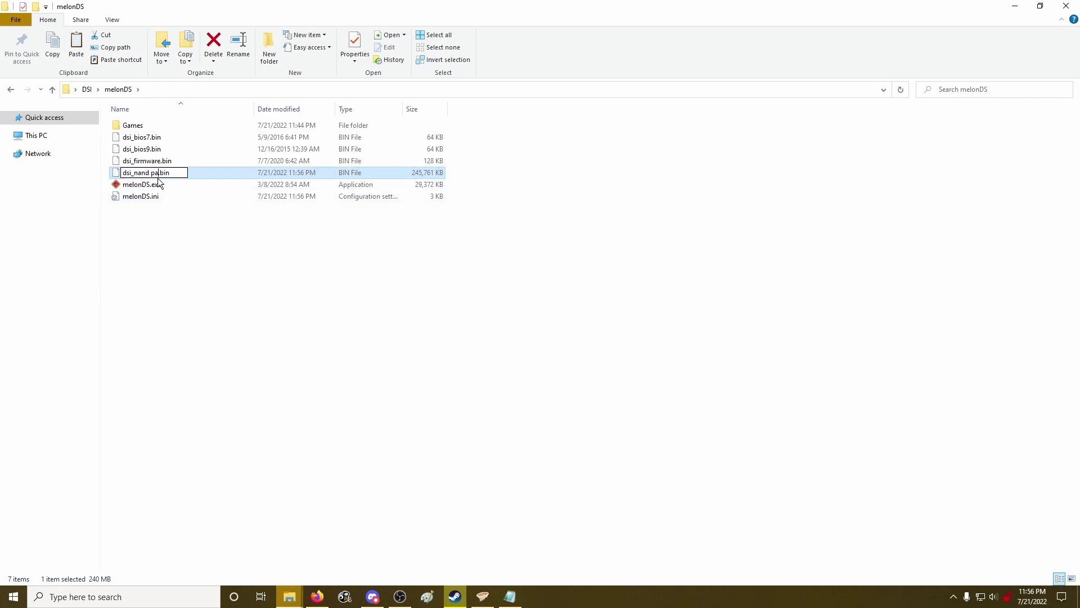
{"action": "left_click", "coordinate": [173, 269]}
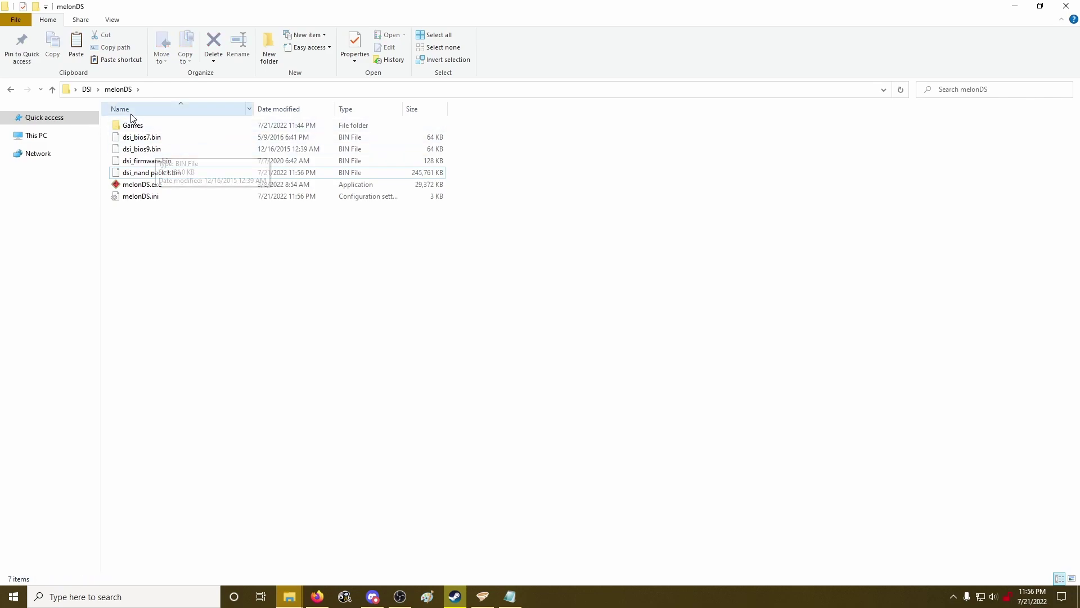
- Copy the clean dsi_nand.bin from the DSI Blank NAND folder into the melonDS folder
{"action": "left_click", "coordinate": [86, 90]}
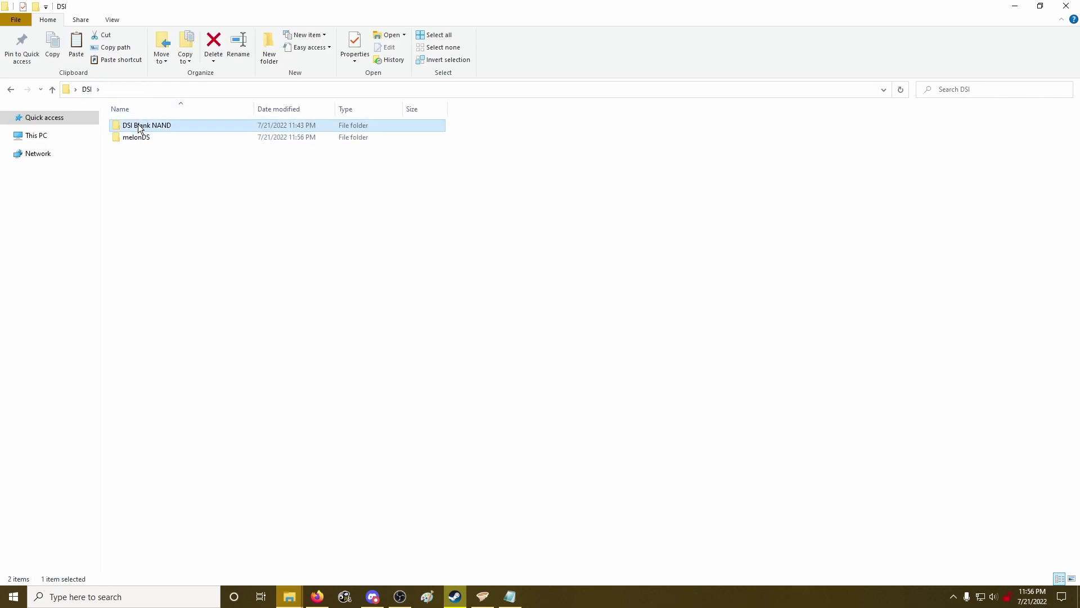
{"action": "double_click", "coordinate": [137, 124]}
{"action": "left_click", "coordinate": [140, 126]}
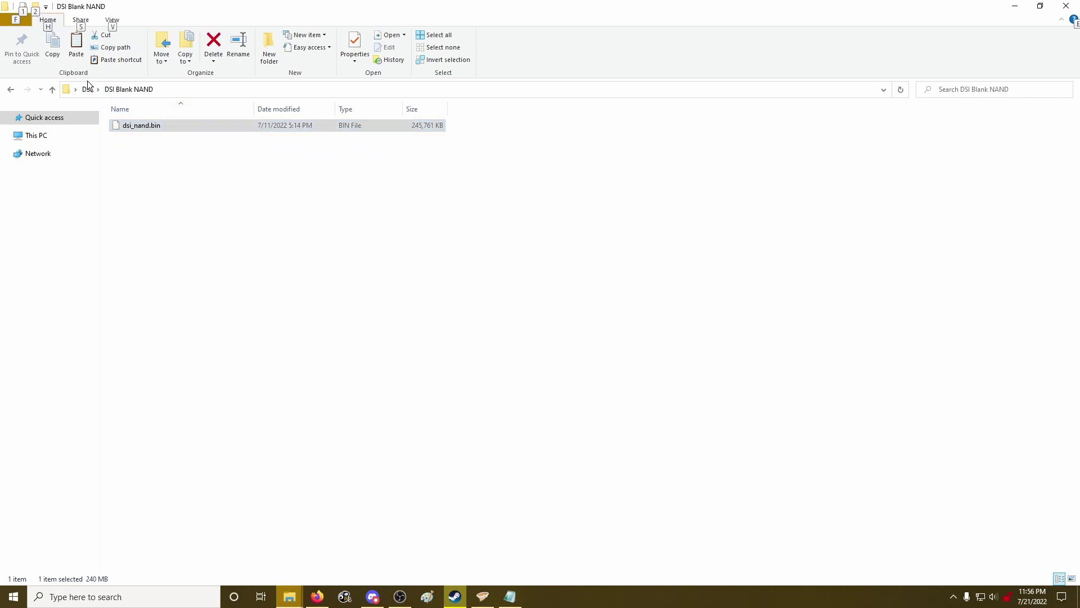
{"action": "left_click", "coordinate": [82, 89]}
{"action": "double_click", "coordinate": [149, 124]}
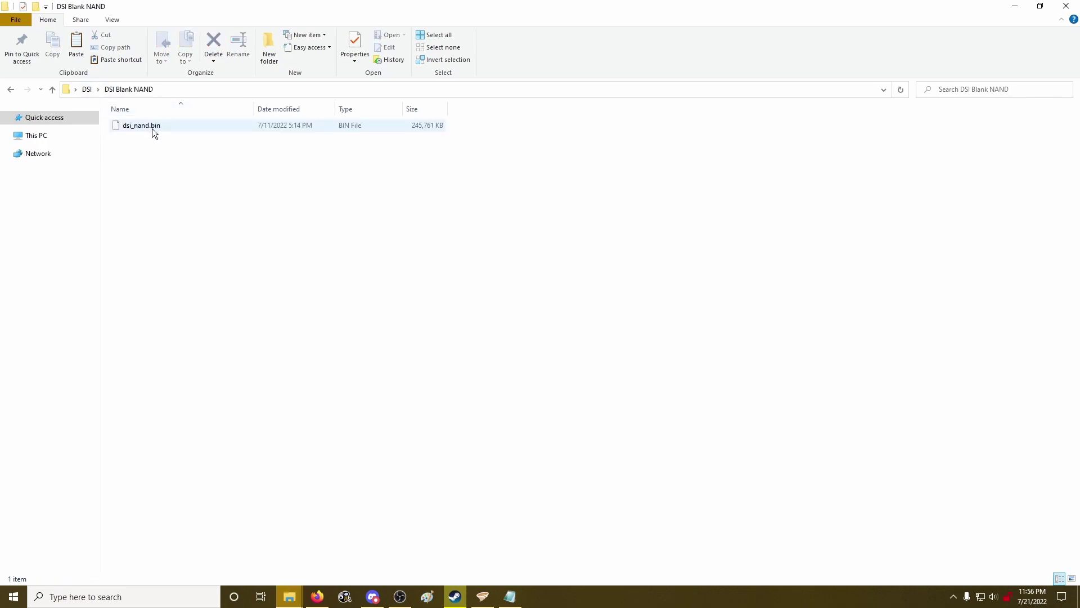
{"action": "left_click", "coordinate": [141, 124]}
{"action": "left_click", "coordinate": [87, 89]}
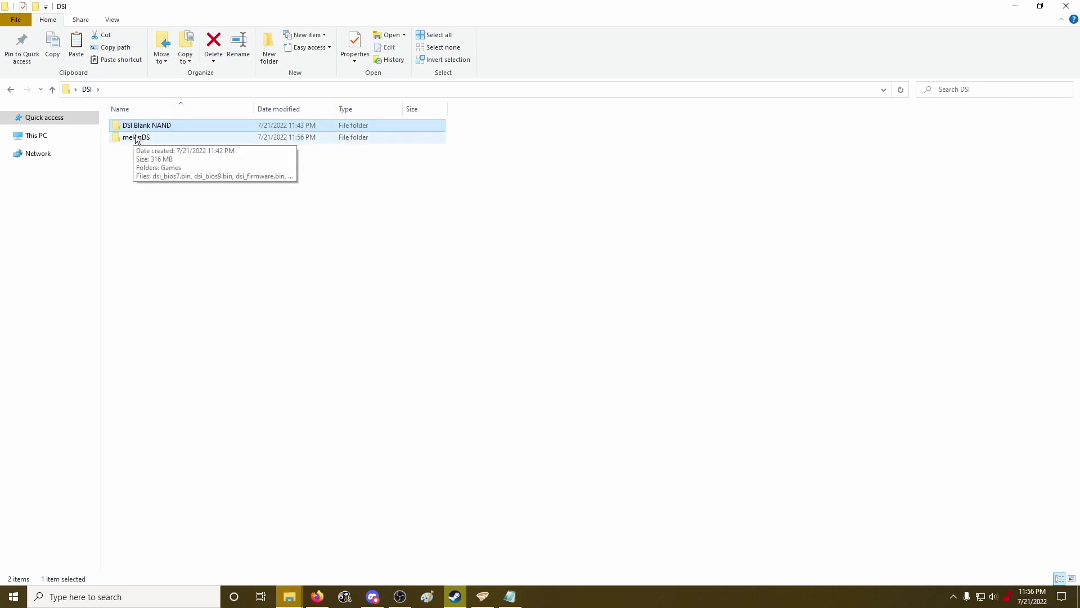
{"action": "double_click", "coordinate": [134, 138]}
{"action": "key", "text": "ctrl+v"}
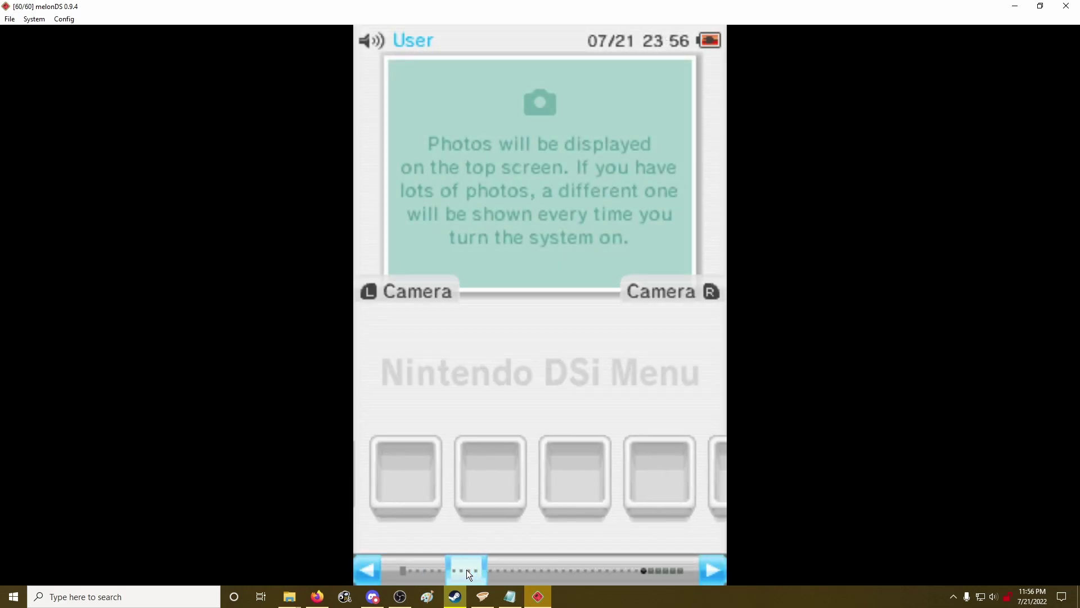
- Look along the empty DSi Menu, stop the emulation and open the DSi title manager
{"action": "left_click_drag", "start_coordinate": [467, 570], "coordinate": [494, 556]}
{"action": "left_click", "coordinate": [34, 19]}
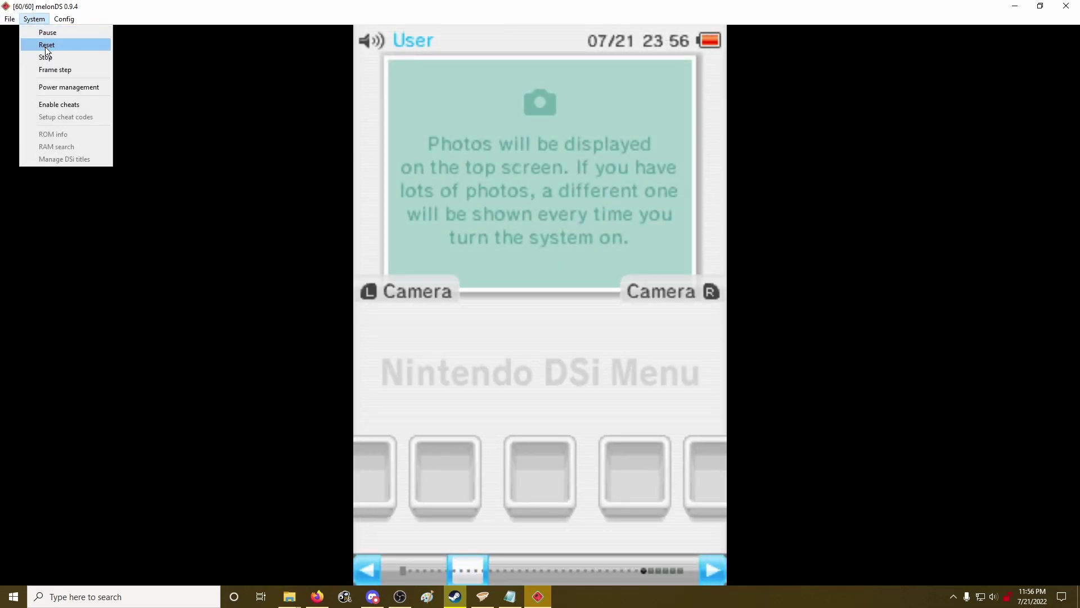
{"action": "left_click", "coordinate": [45, 57]}
{"action": "left_click", "coordinate": [38, 22]}
{"action": "left_click", "coordinate": [62, 159]}
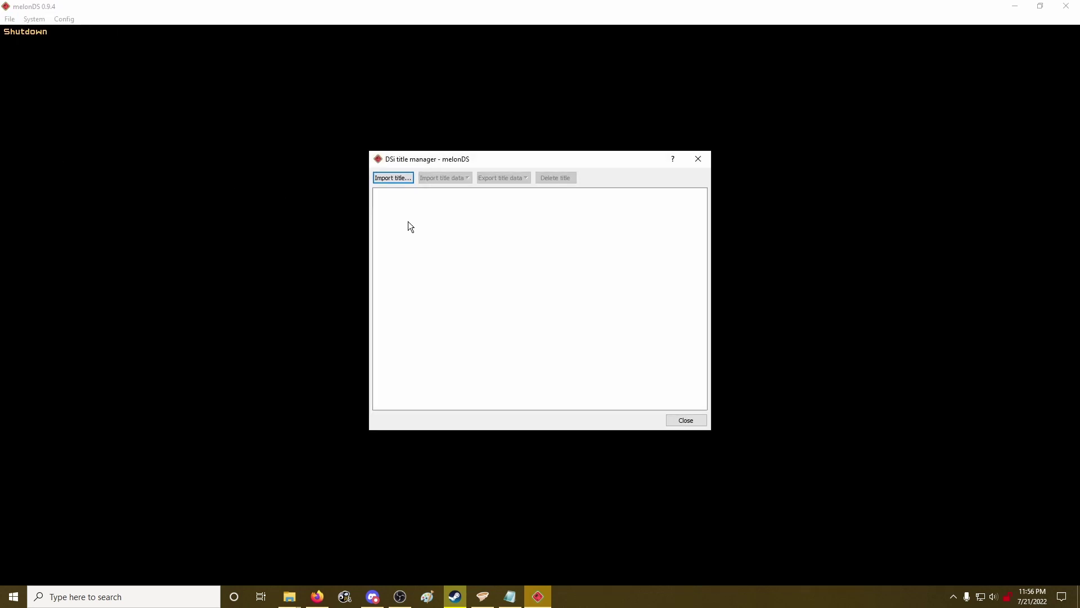
- Import Mighty Milky Way (USA).nds from the Games folder as a title, with its metadata downloaded from NUS
{"action": "left_click", "coordinate": [384, 179]}
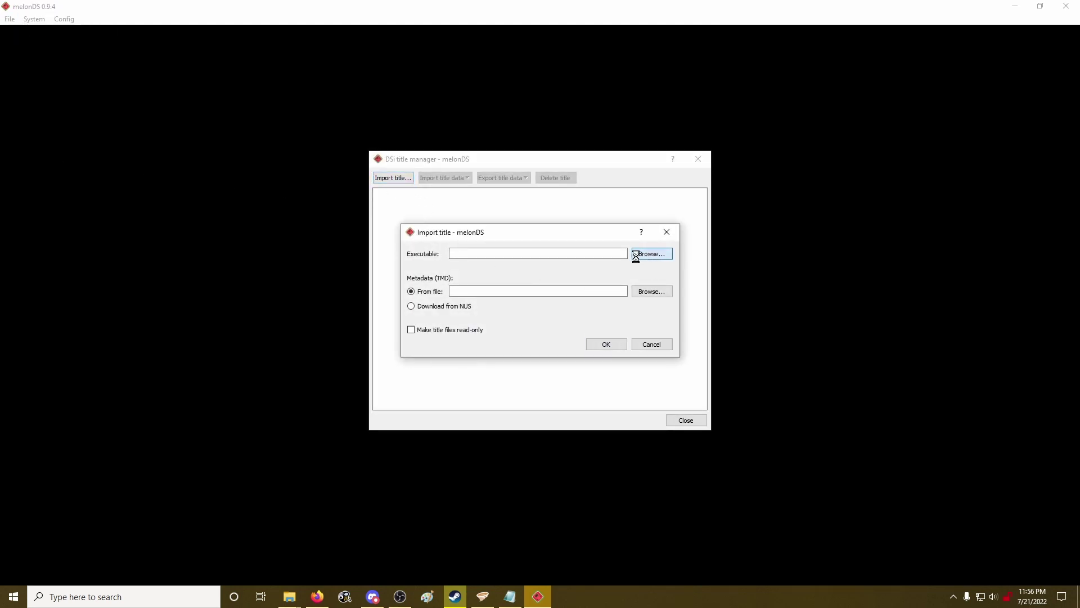
{"action": "left_click", "coordinate": [636, 254]}
{"action": "double_click", "coordinate": [527, 323]}
{"action": "left_click", "coordinate": [535, 346]}
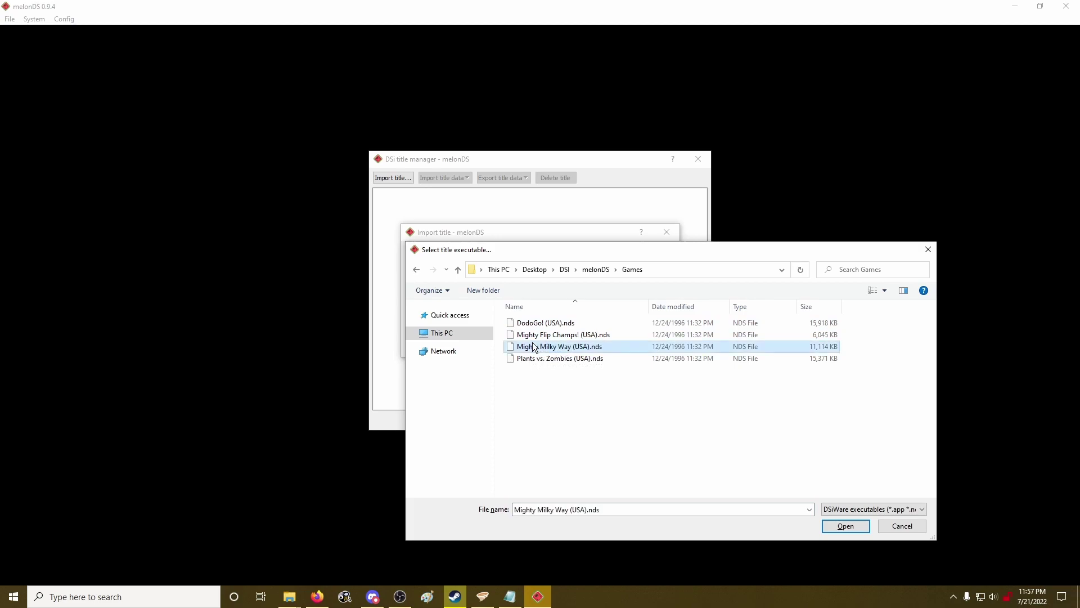
{"action": "left_click", "coordinate": [845, 526]}
{"action": "left_click", "coordinate": [445, 307]}
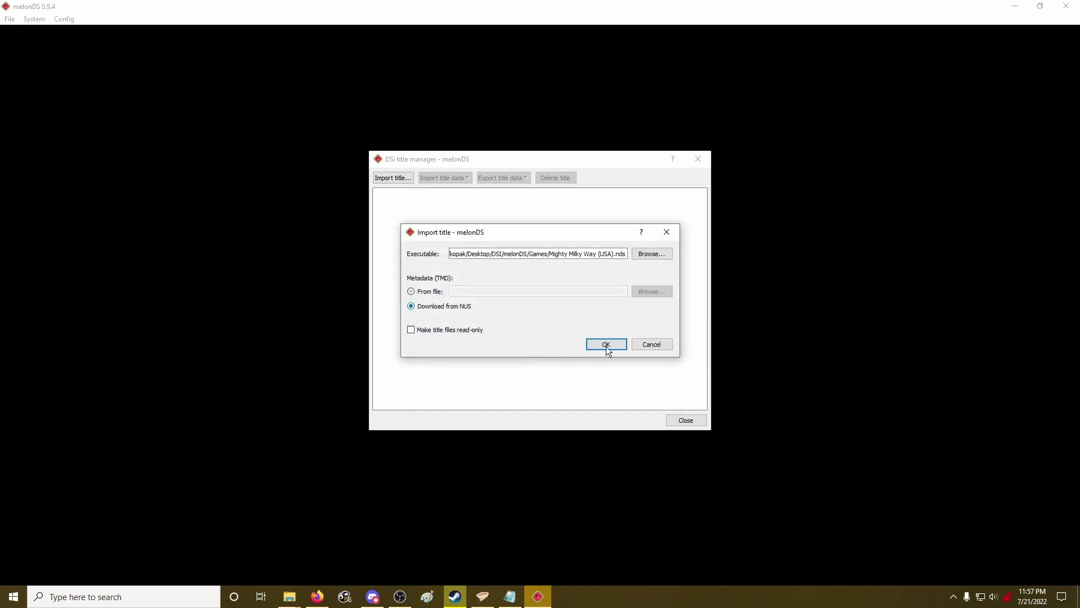
{"action": "left_click", "coordinate": [607, 344]}
- Import Plants vs. Zombies (USA).nds from the Games folder as a second title, with its metadata downloaded from NUS
{"action": "left_click", "coordinate": [403, 180]}
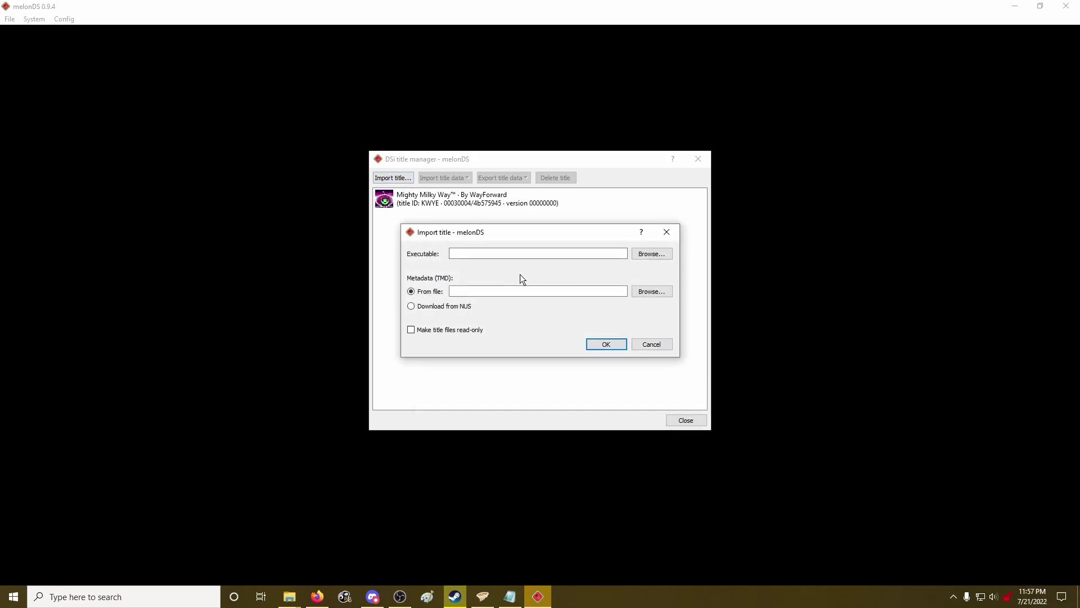
{"action": "left_click", "coordinate": [651, 254]}
{"action": "double_click", "coordinate": [519, 321]}
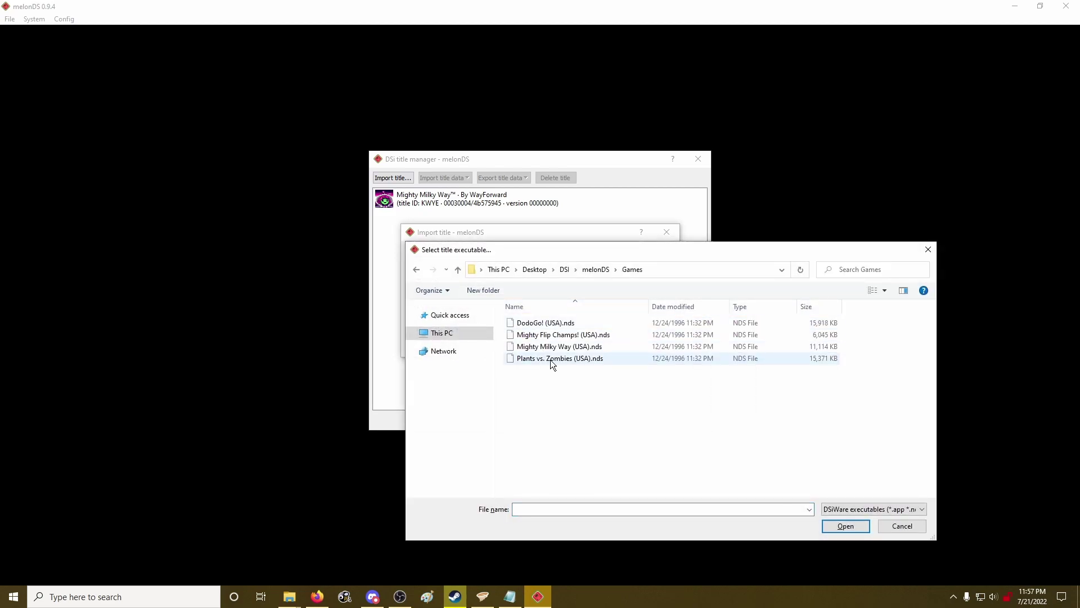
{"action": "left_click", "coordinate": [552, 359]}
{"action": "left_click", "coordinate": [846, 526]}
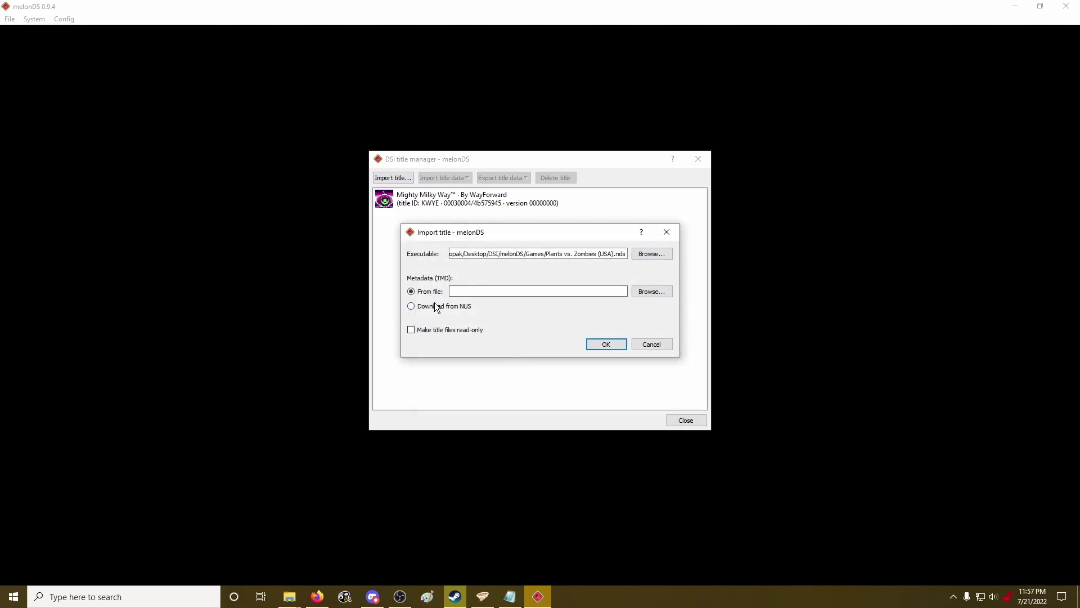
{"action": "left_click", "coordinate": [436, 307]}
{"action": "left_click", "coordinate": [610, 344]}
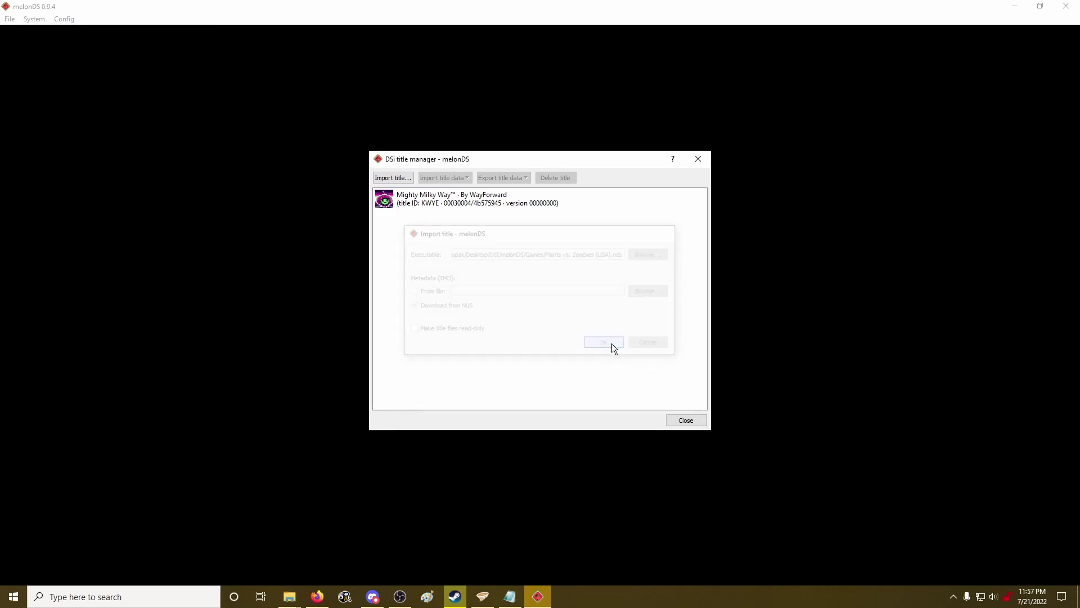
- Close the title manager, boot the DSi firmware and pass its health and safety warning
{"action": "left_click", "coordinate": [686, 421]}
{"action": "left_click", "coordinate": [4, 22]}
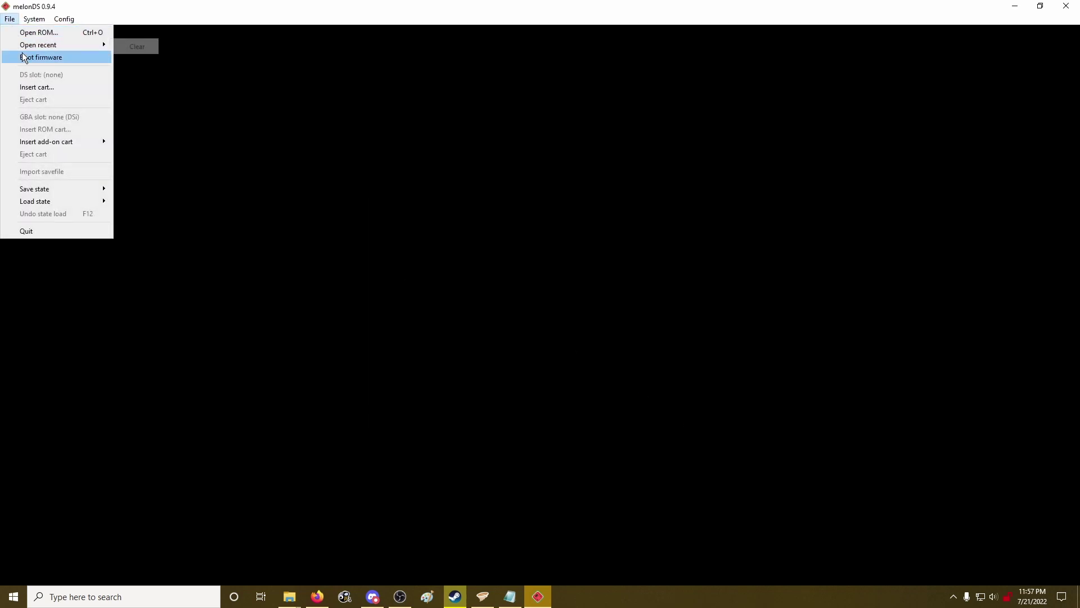
{"action": "left_click", "coordinate": [22, 53]}
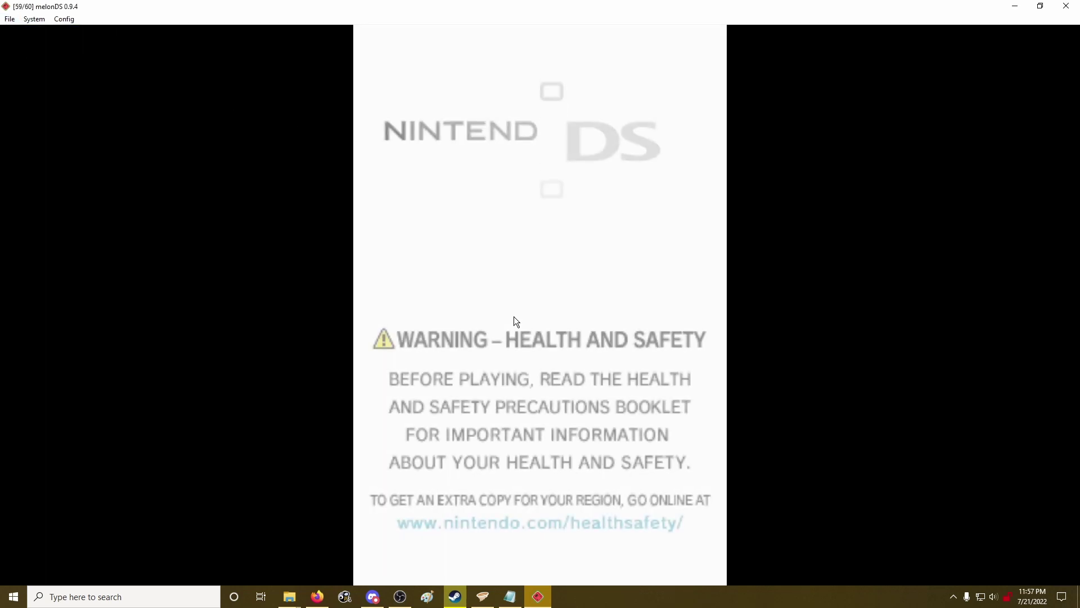
{"action": "left_click", "coordinate": [498, 454]}
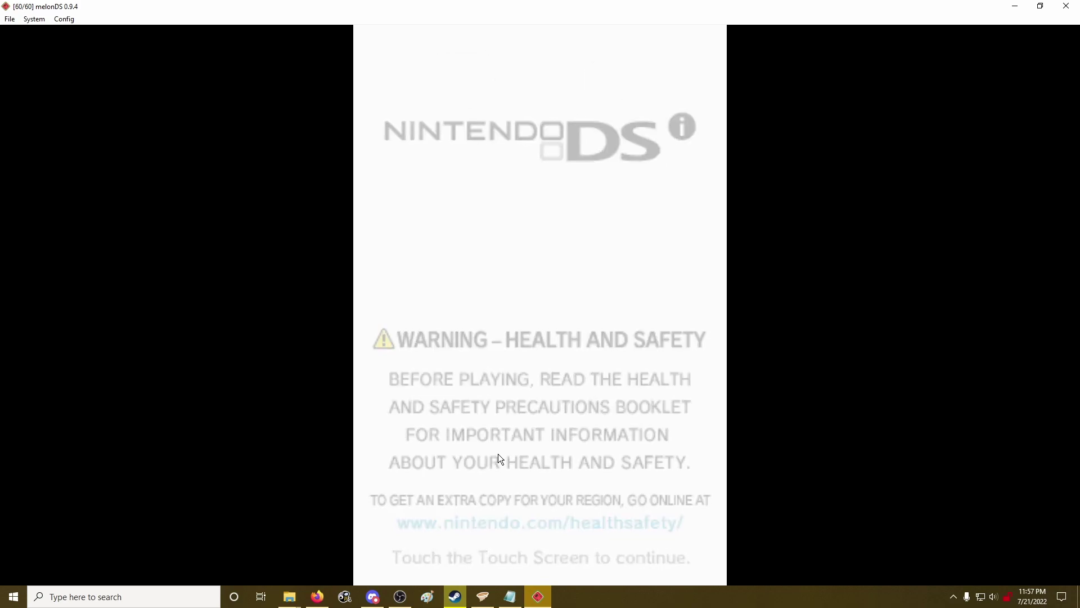
{"action": "left_click", "coordinate": [523, 454]}
- Unwrap both gift-wrapped titles in the DSi Menu, ending on Plants vs. Zombies
{"action": "left_click", "coordinate": [627, 491]}
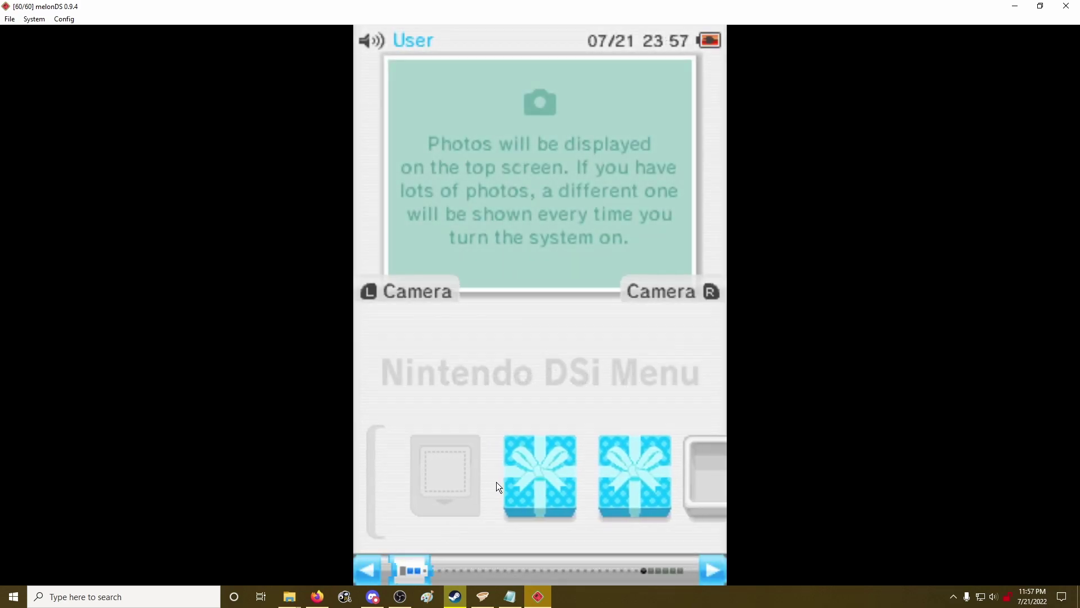
{"action": "left_click", "coordinate": [518, 479]}
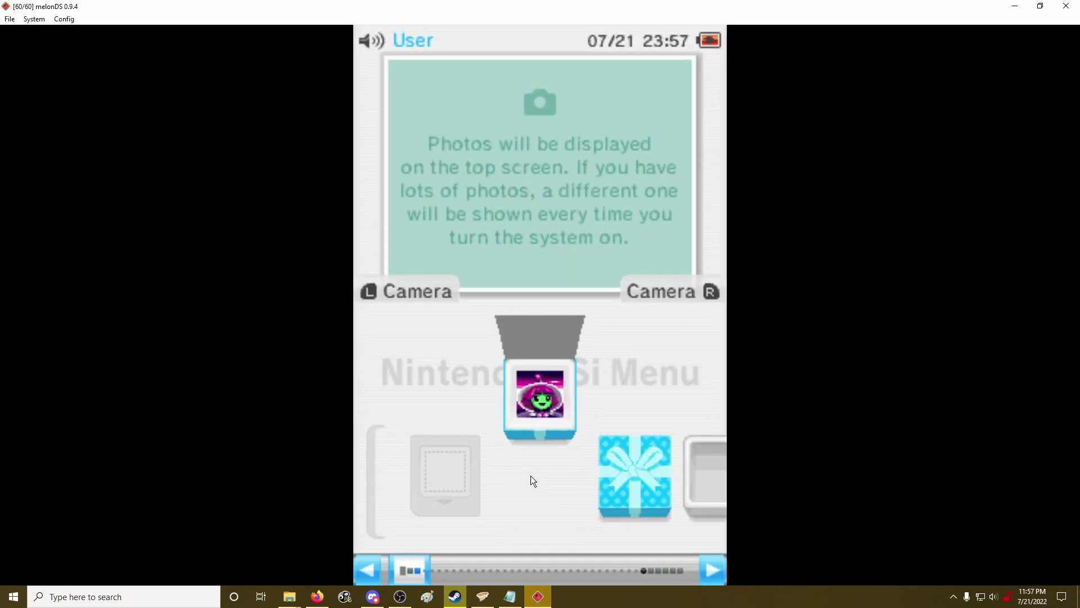
{"action": "left_click", "coordinate": [620, 488]}
{"action": "left_click", "coordinate": [572, 476]}
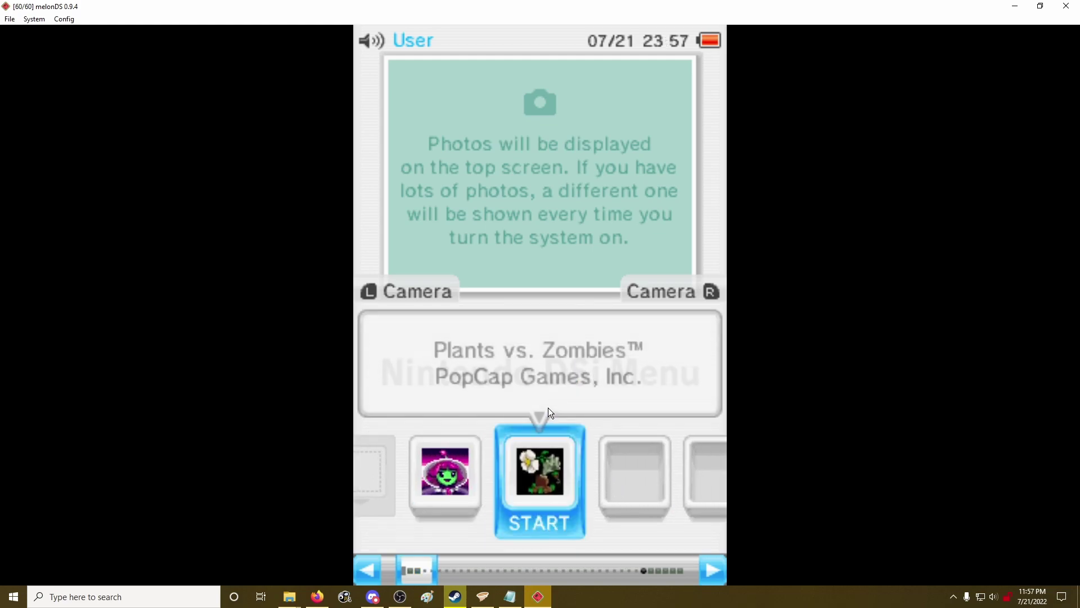
- Close melonDS and rename the new dsi_nand.bin in its folder as dsi_nand pack 2.bin
{"action": "left_click", "coordinate": [10, 19]}
{"action": "mouse_move", "coordinate": [34, 19]}
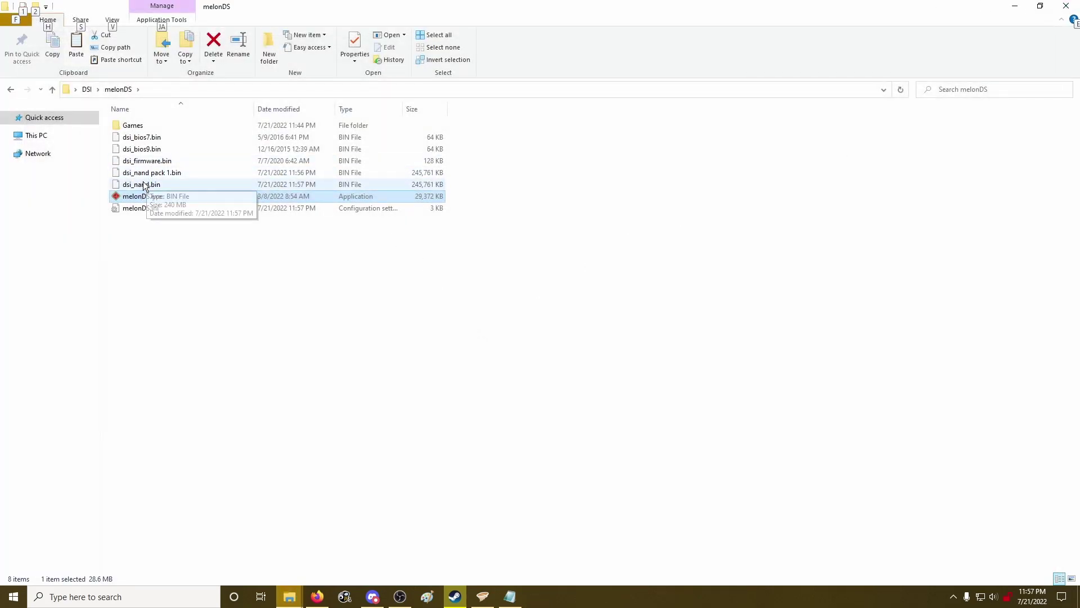
{"action": "left_click", "coordinate": [145, 186]}
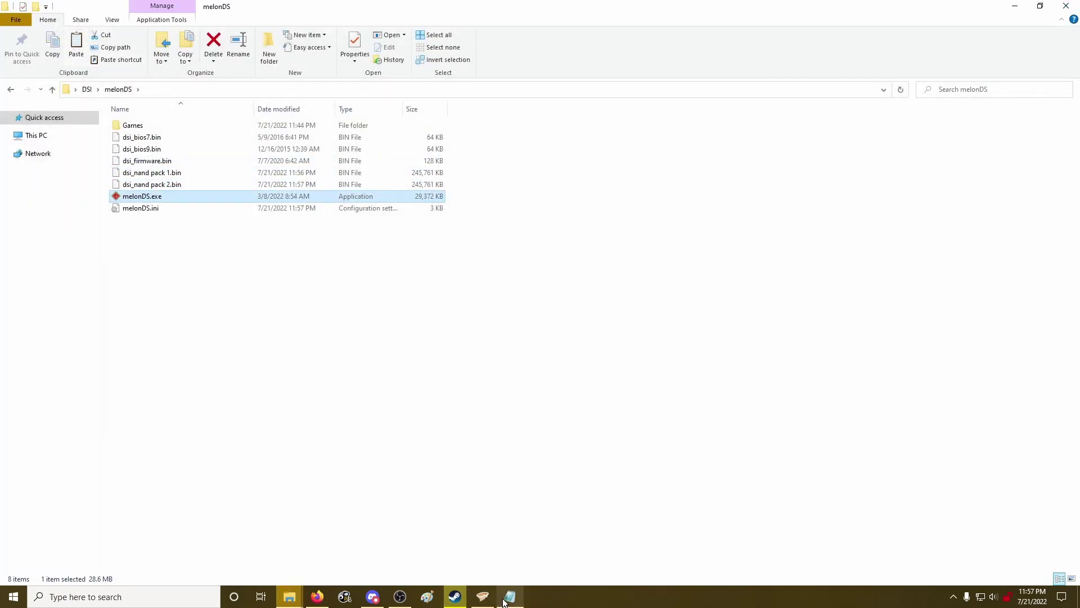
- Launch melonDS again and set the DSi NAND to dsi_nand pack 1.bin in the emulator's DSi-mode settings
{"action": "double_click", "coordinate": [138, 197]}
{"action": "key", "text": "alt"}
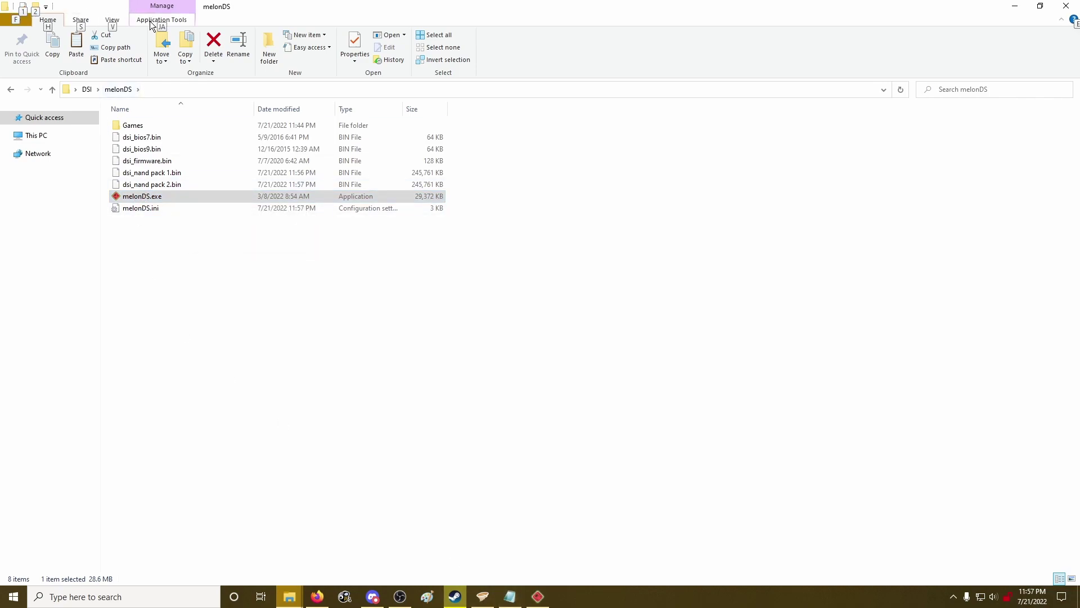
{"action": "double_click", "coordinate": [140, 196]}
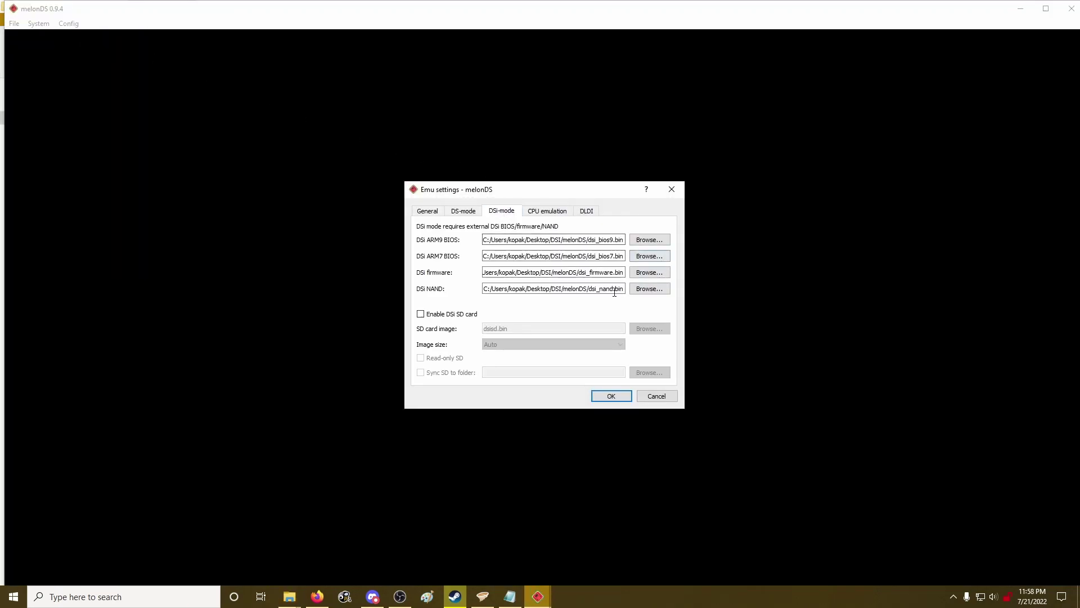
{"action": "left_click", "coordinate": [643, 292]}
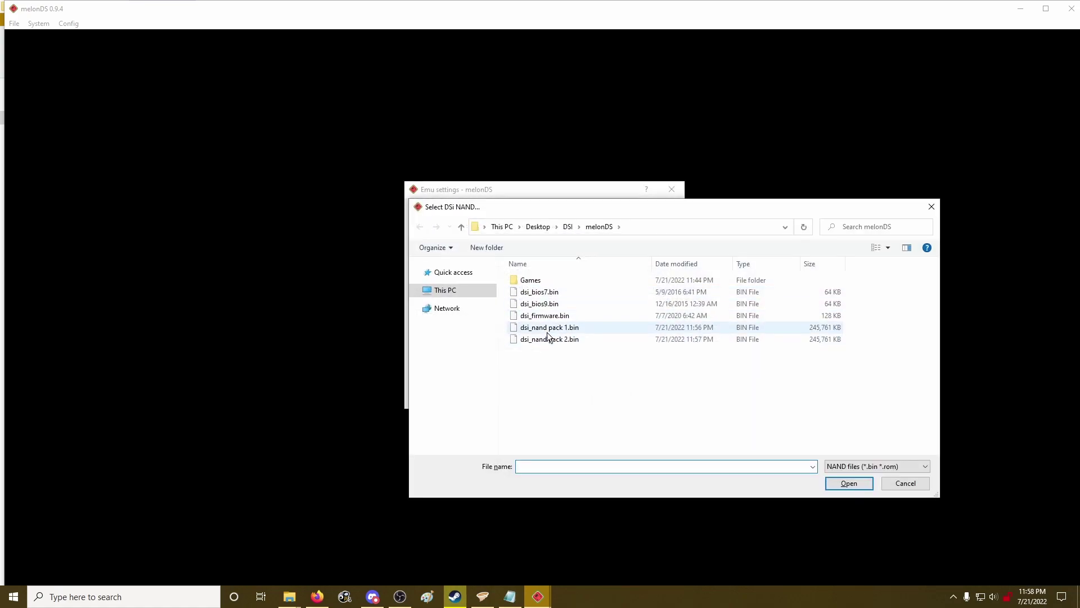
{"action": "left_click", "coordinate": [549, 327]}
{"action": "left_click", "coordinate": [849, 483]}
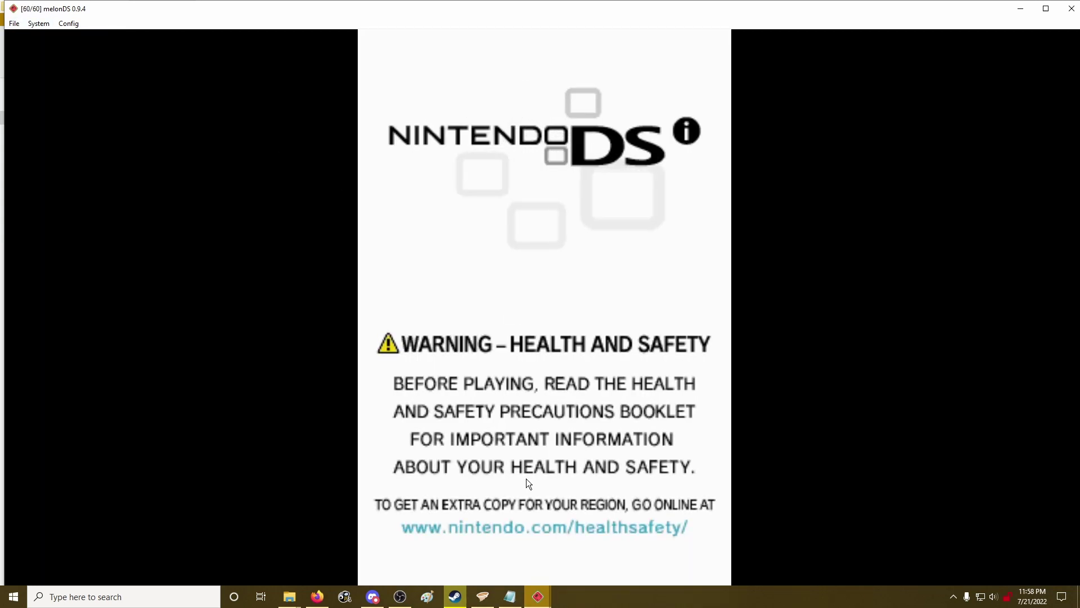
- Boot the DSi firmware, pass the health and safety warning and browse the DSi Menu to Mighty Flip Champs!
{"action": "left_click", "coordinate": [528, 484]}
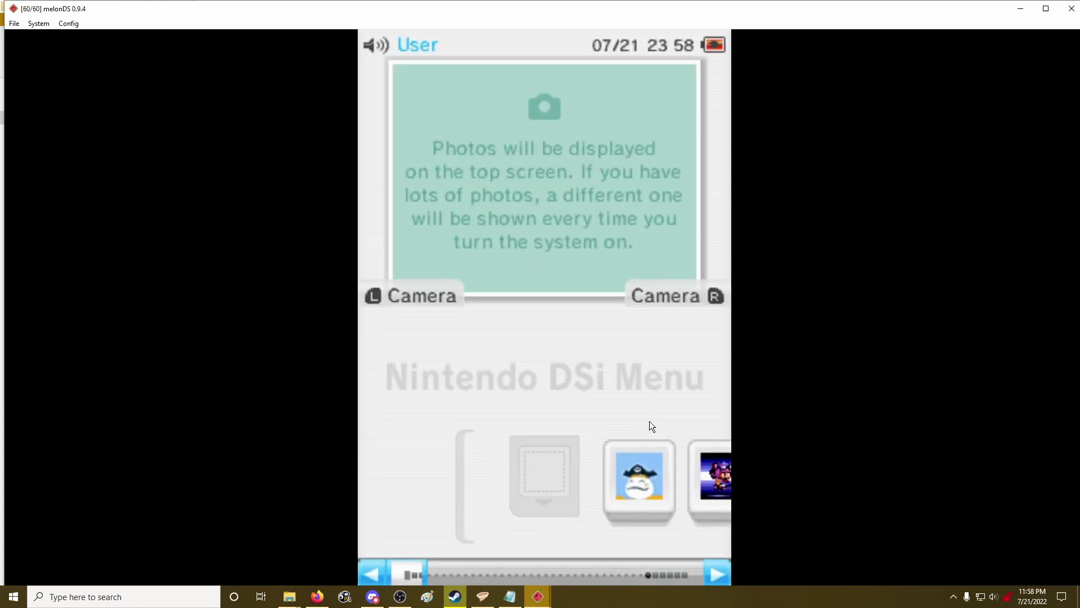
{"action": "key", "text": "Right"}
{"action": "key", "text": "Right"}
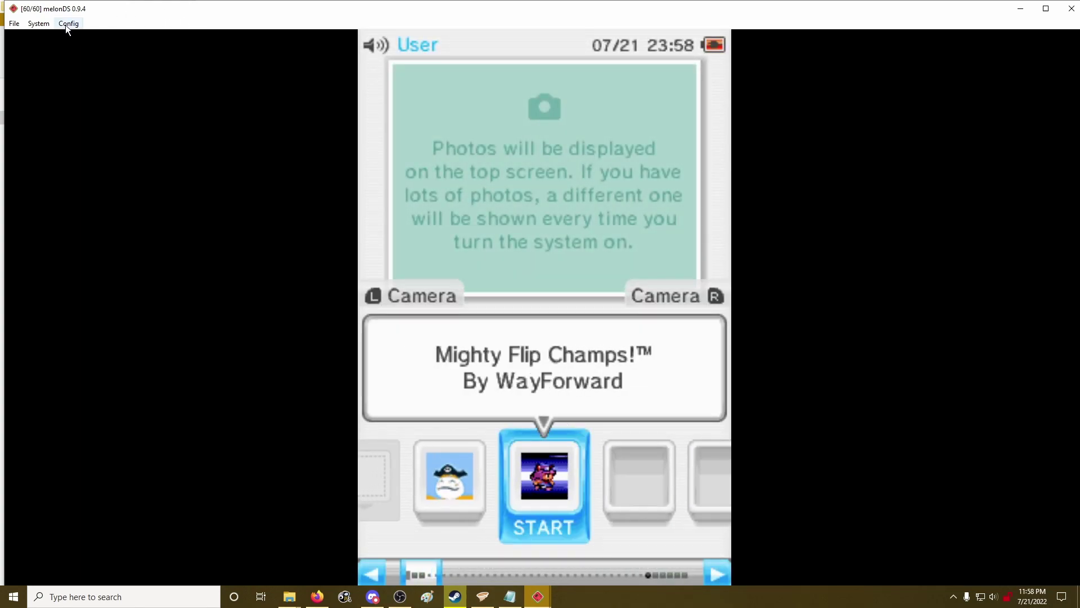
- Stop the running emulation and switch the DSi NAND to dsi_nand pack 2.bin in the DSi-mode settings
{"action": "left_click", "coordinate": [65, 25]}
{"action": "left_click", "coordinate": [62, 59]}
{"action": "left_click", "coordinate": [64, 22]}
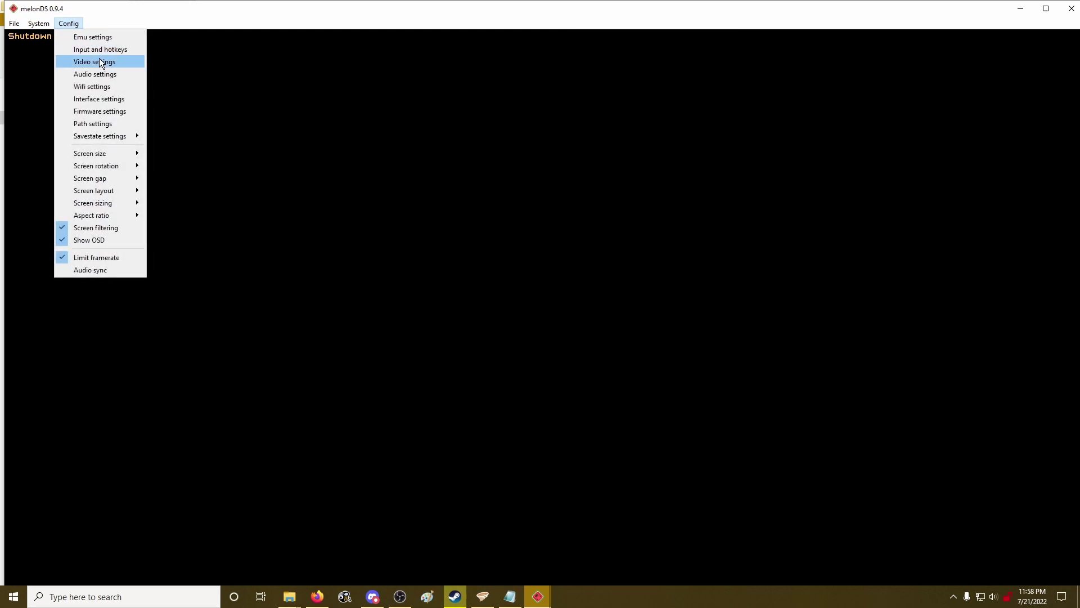
{"action": "left_click", "coordinate": [106, 39]}
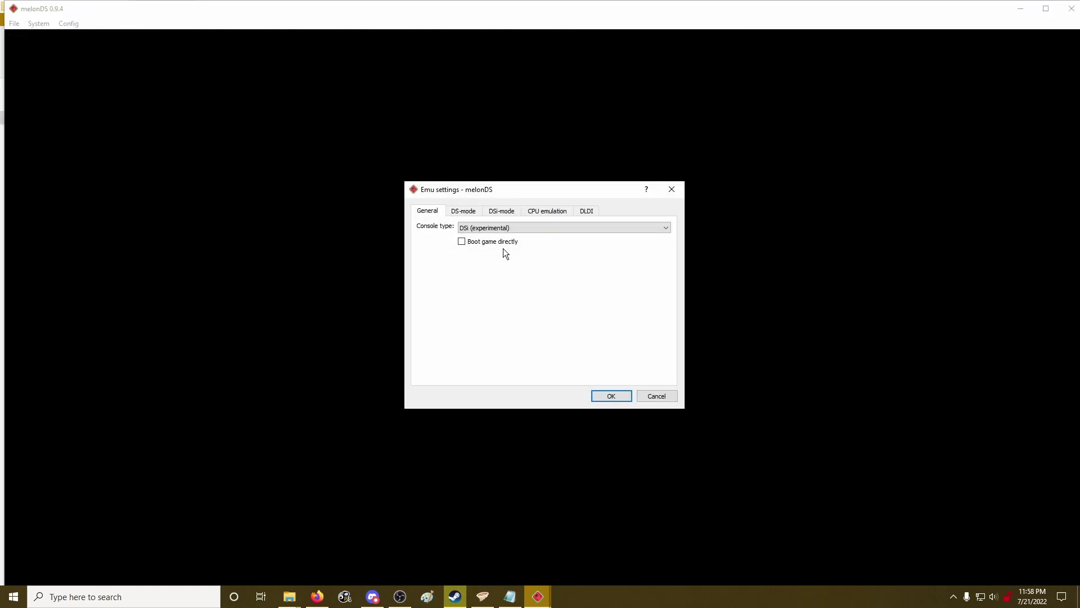
{"action": "left_click", "coordinate": [497, 212]}
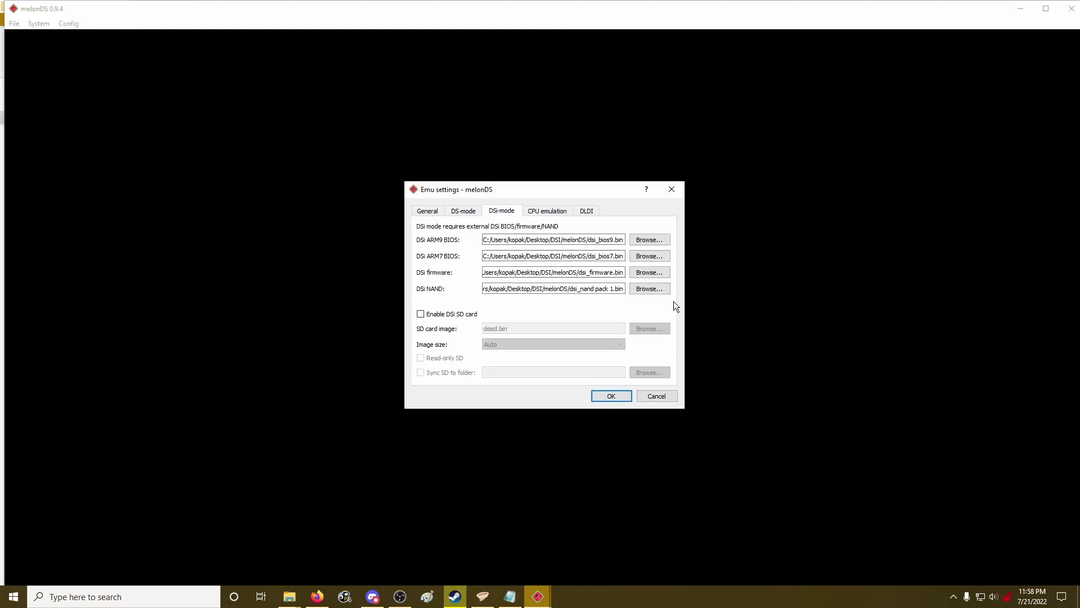
{"action": "left_click", "coordinate": [647, 289]}
{"action": "left_click", "coordinate": [541, 339]}
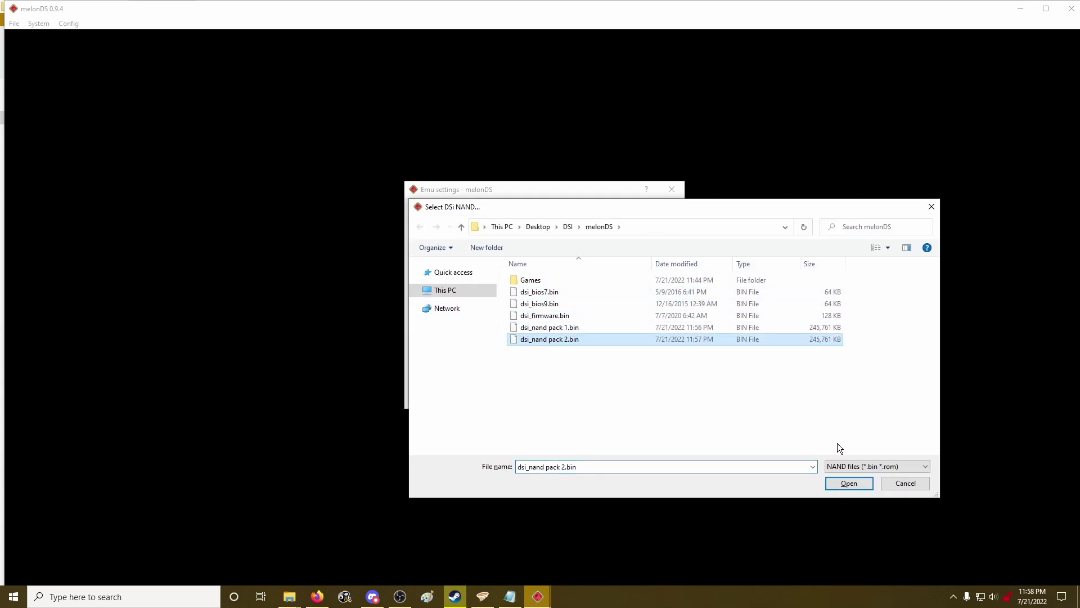
{"action": "left_click", "coordinate": [847, 483]}
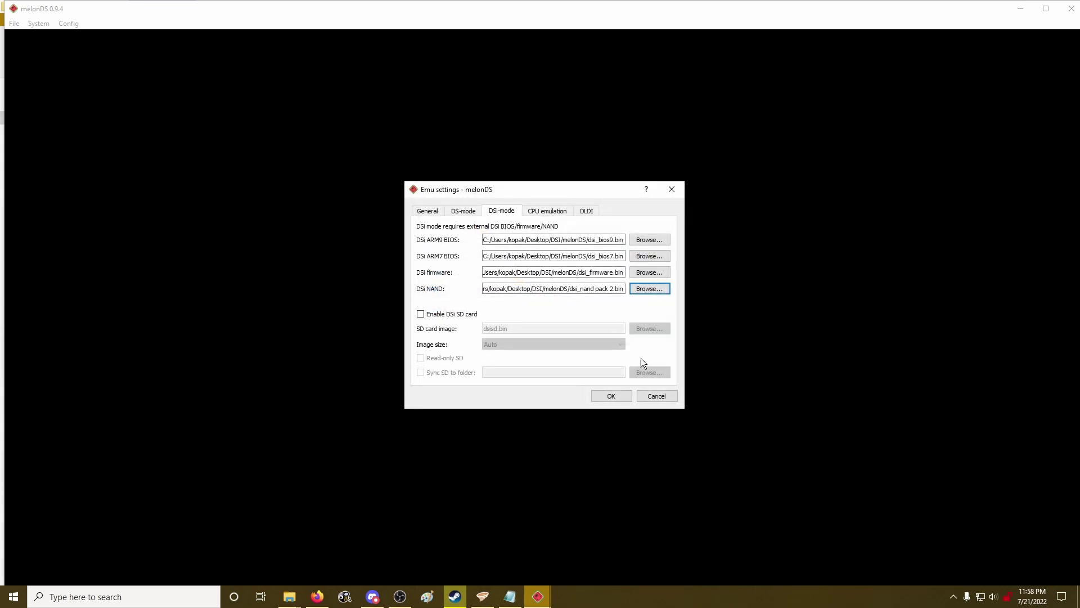
{"action": "left_click", "coordinate": [607, 400]}
- Boot the firmware from the second NAND pack, pass the safety warning and check its first installed title
{"action": "left_click", "coordinate": [12, 24]}
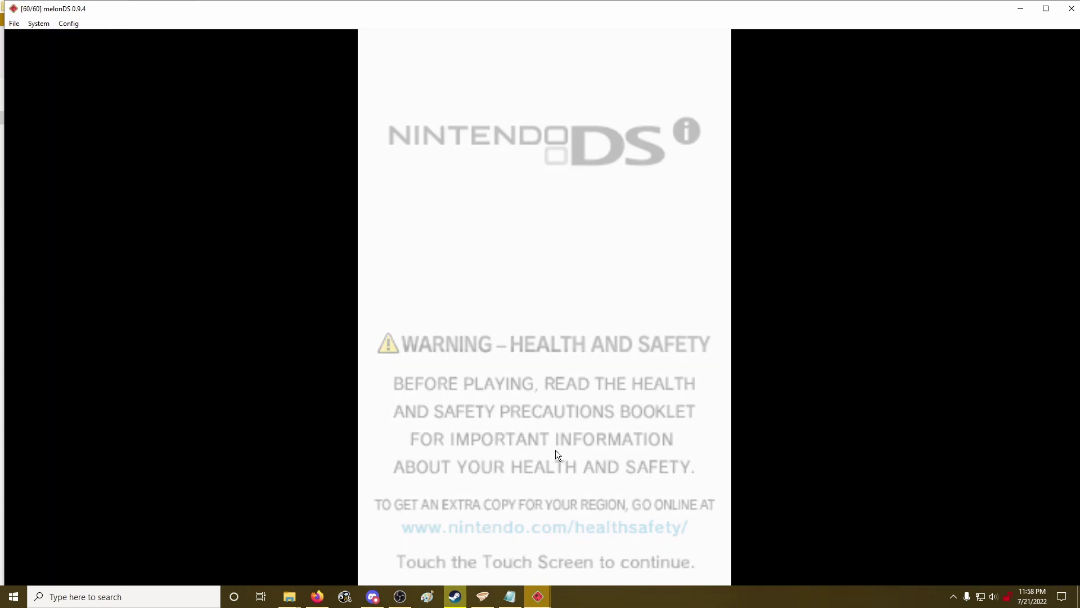
{"action": "left_click", "coordinate": [556, 451]}
{"action": "left_click", "coordinate": [645, 484]}
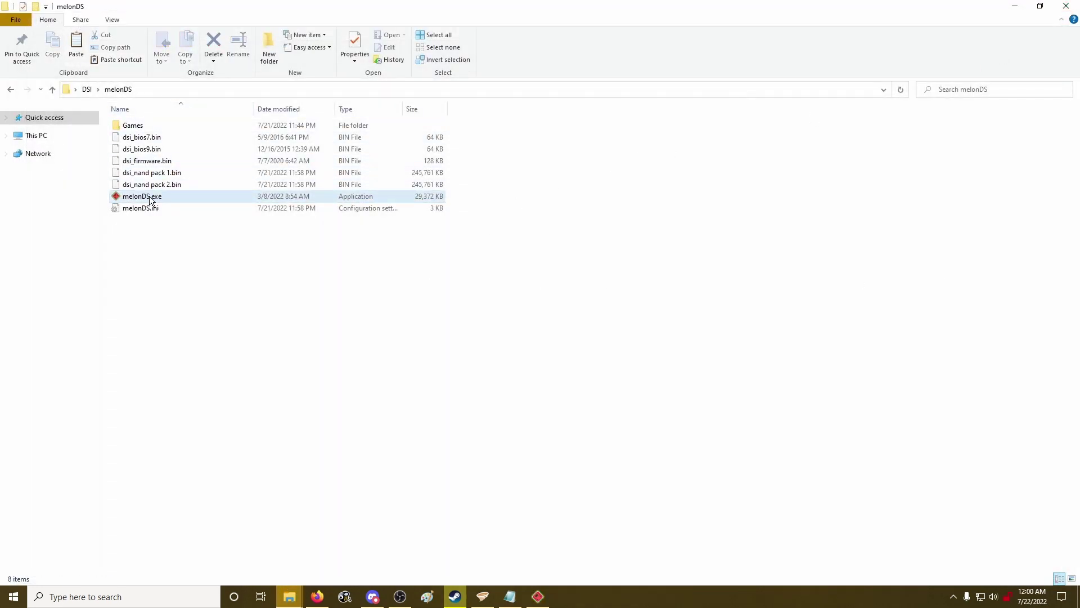
- Check the contents of the Games folder in the melonDS directory and move the whole folder to the Recycle Bin
{"action": "left_click", "coordinate": [150, 173]}
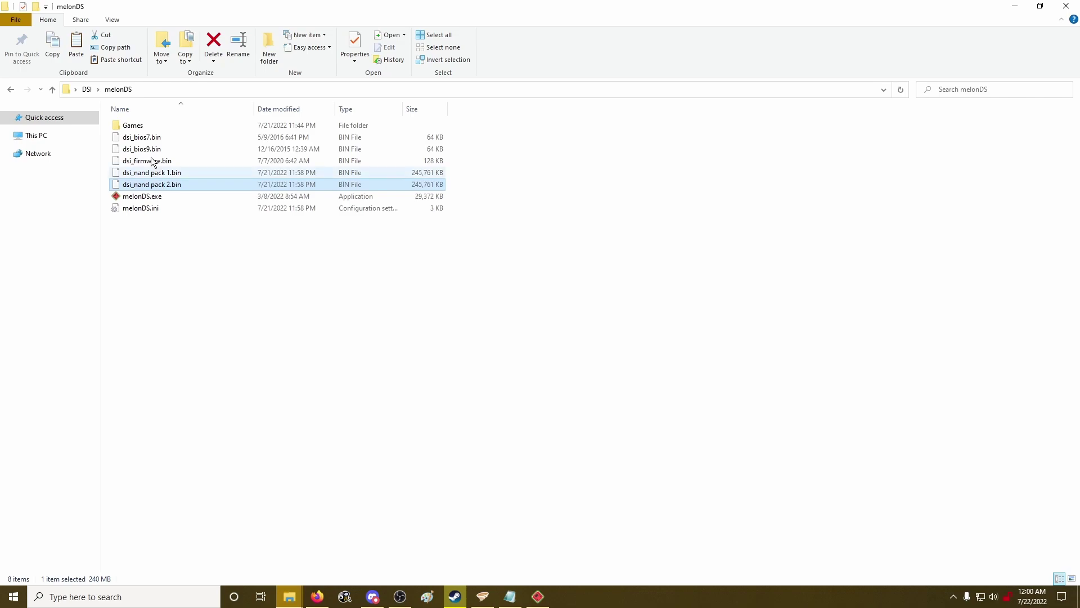
{"action": "double_click", "coordinate": [134, 126]}
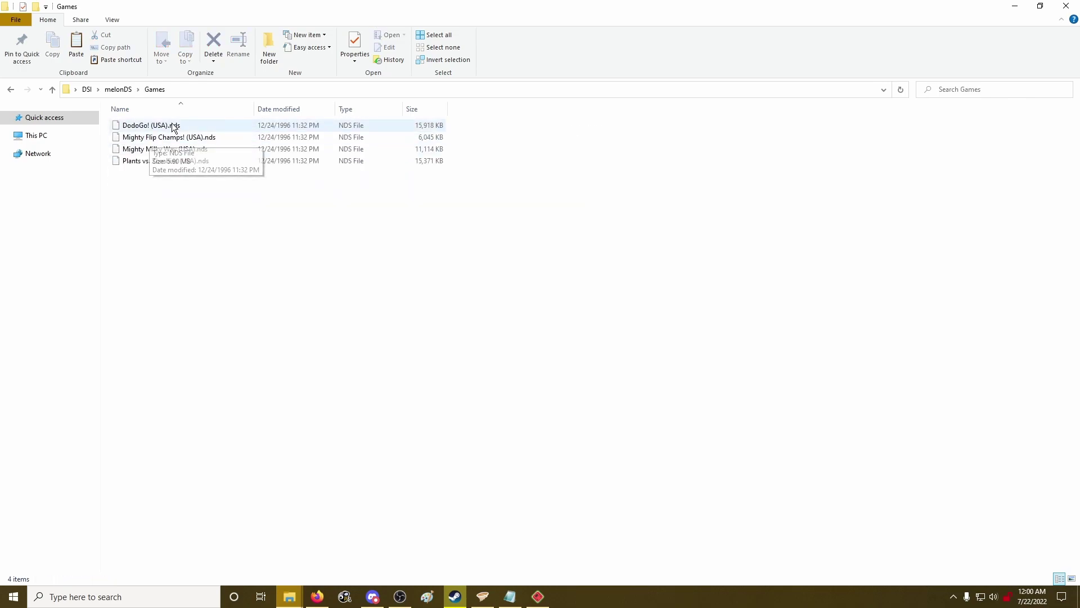
{"action": "left_click", "coordinate": [118, 90]}
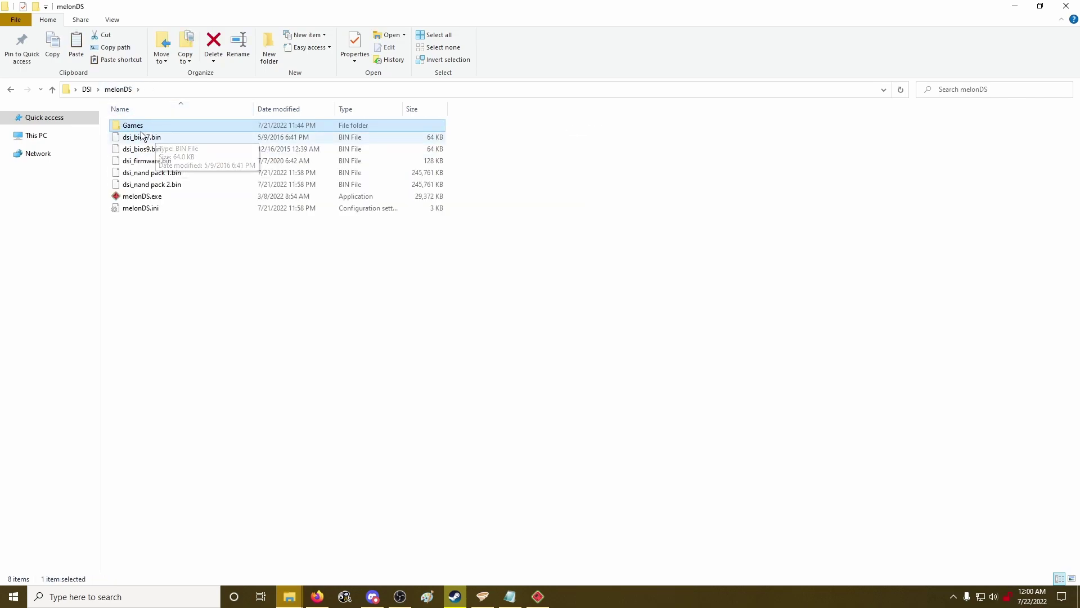
{"action": "key", "text": "Delete"}
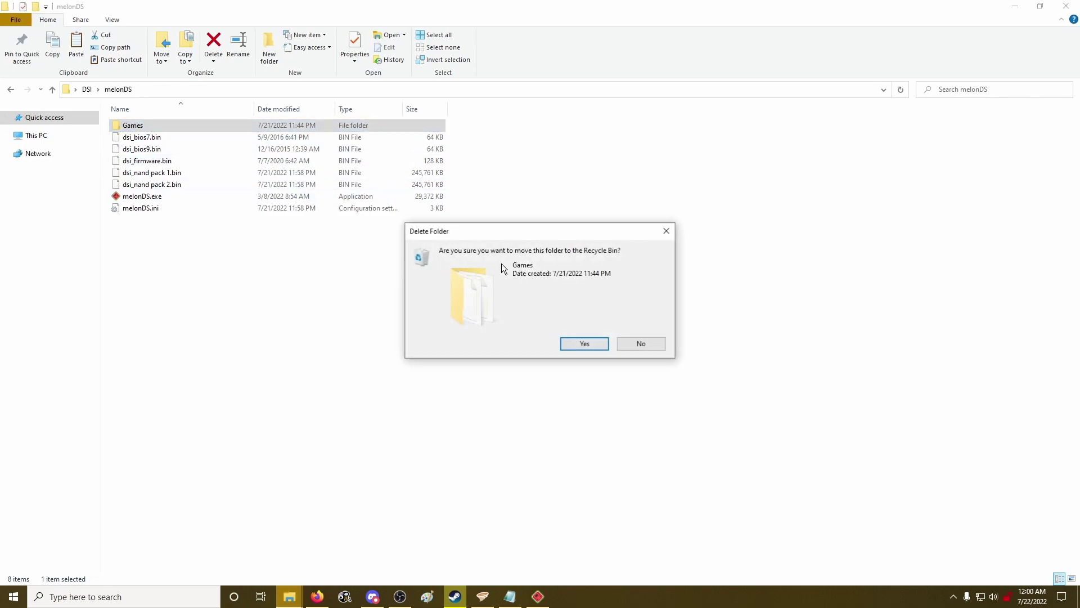
{"action": "key", "text": "Return"}
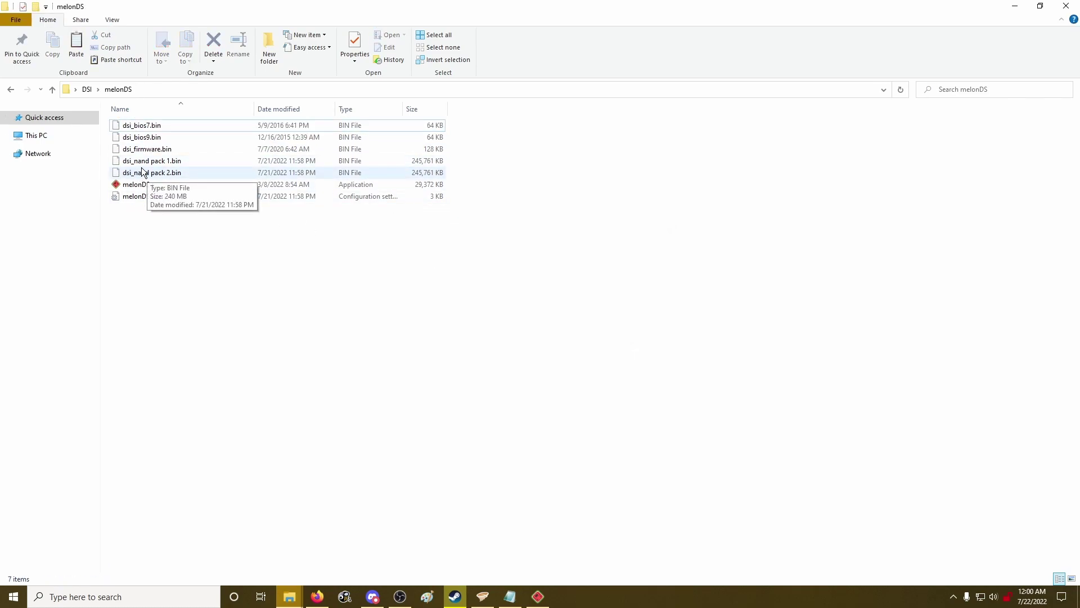